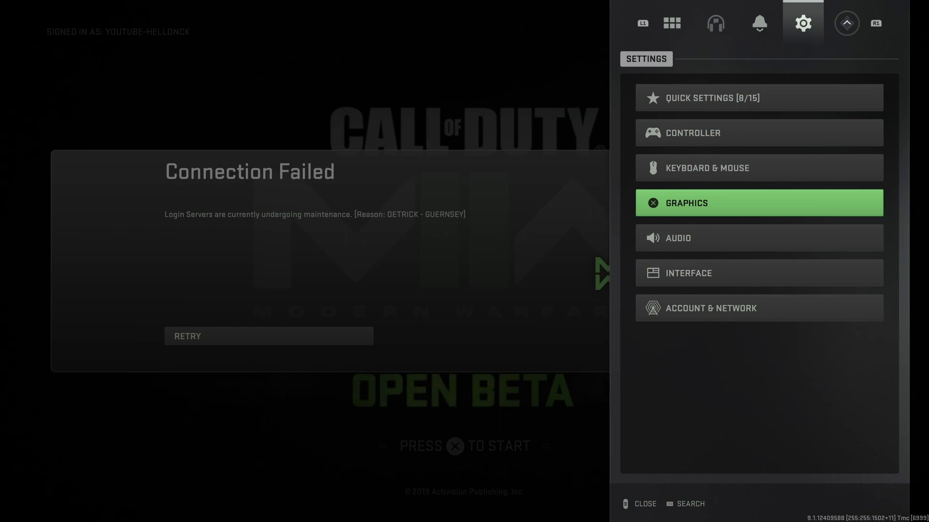
# - Open the Controller settings category
pyautogui.press('Up')
pyautogui.press('Up')
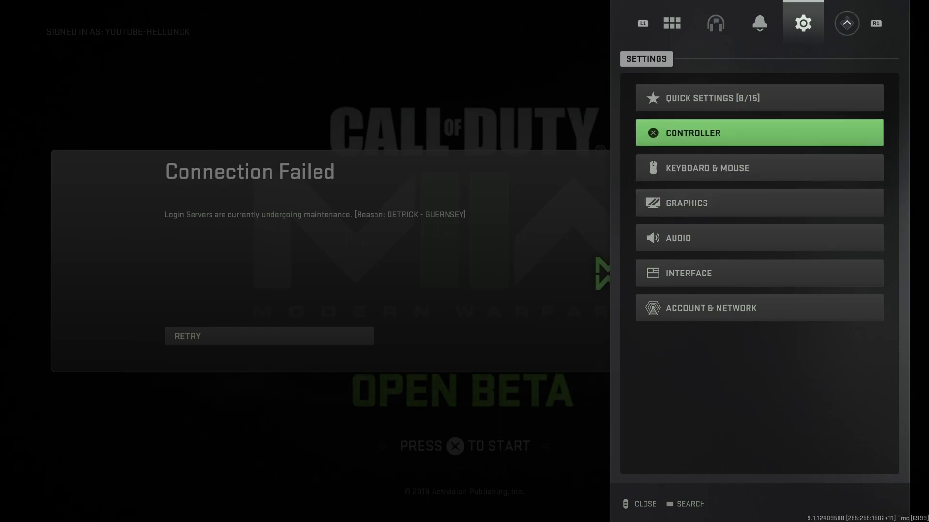
pyautogui.press('Up')
pyautogui.press('Down')
pyautogui.press('Up')
pyautogui.press('Down')
pyautogui.press('Return')
# - Turn on the option that flips L1/L2 and R1/R2 in the controller inputs
pyautogui.press('Down')
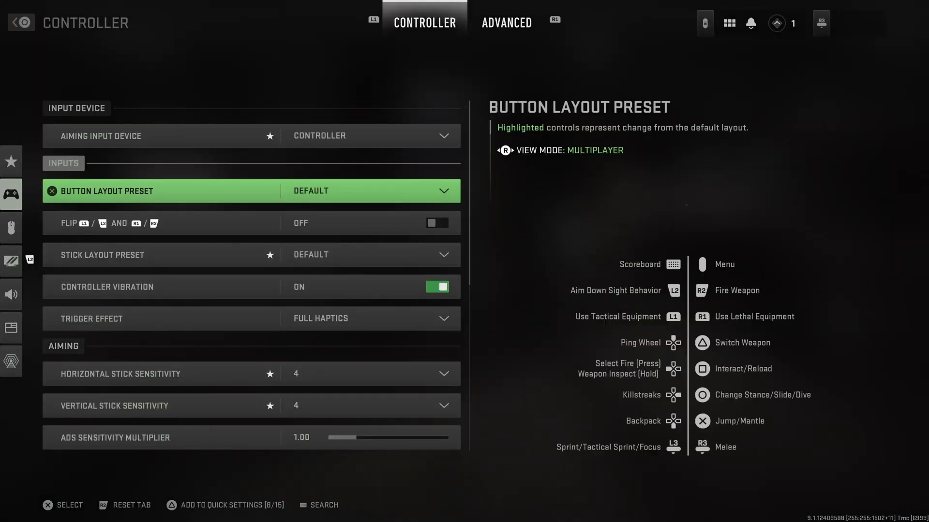
pyautogui.press('Down')
pyautogui.press('Up')
pyautogui.press('Down')
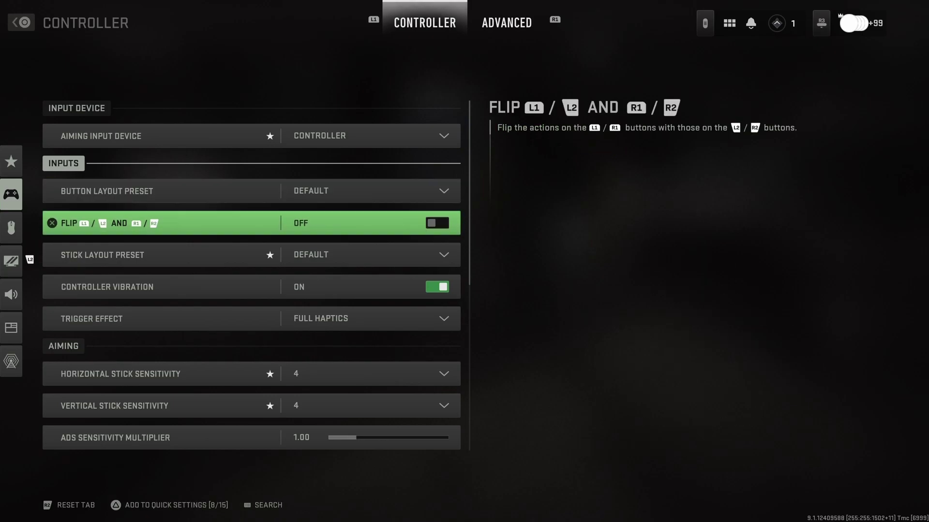
pyautogui.press('Return')
# - Set the Button Layout Preset to Tactical, using the flipped variant
pyautogui.press('Up')
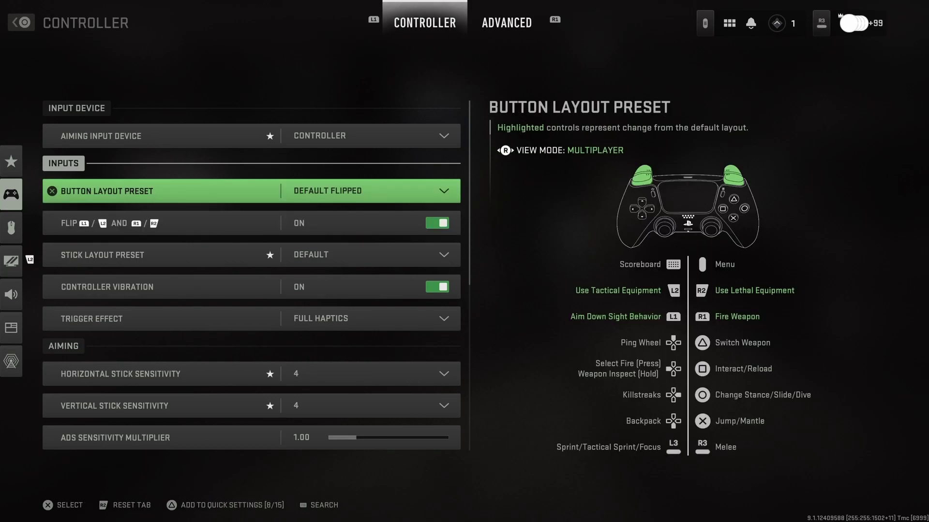
pyautogui.press('Return')
pyautogui.press('Down')
pyautogui.press('Down')
pyautogui.press('Up')
pyautogui.press('Return')
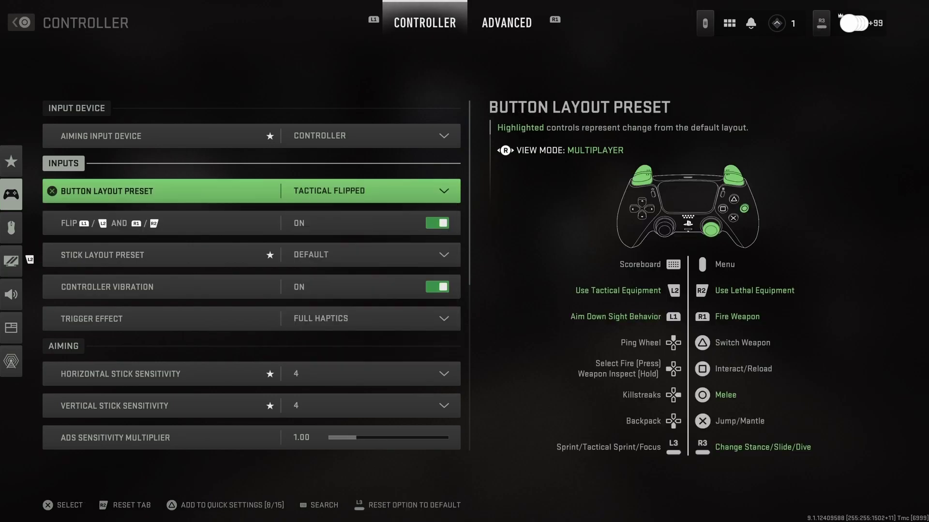
pyautogui.press('Down')
pyautogui.press('Up')
pyautogui.press('Down')
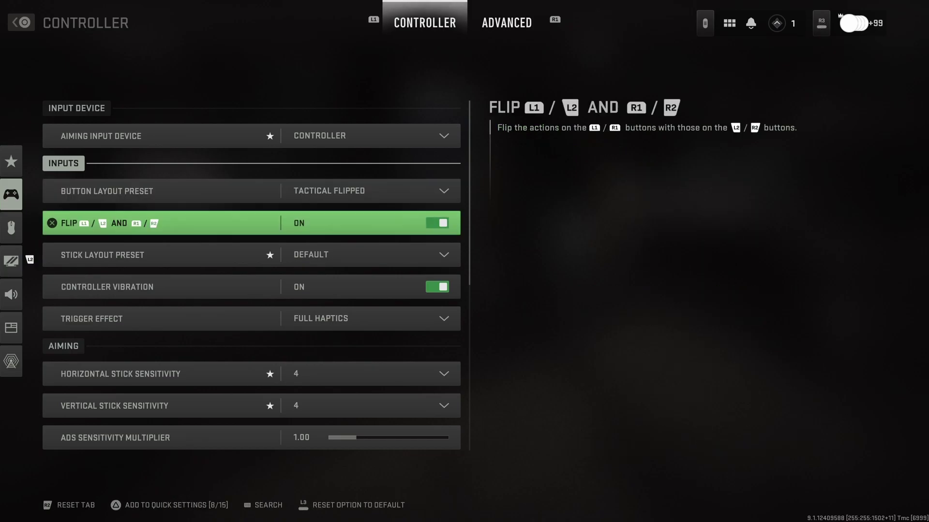
pyautogui.press('Up')
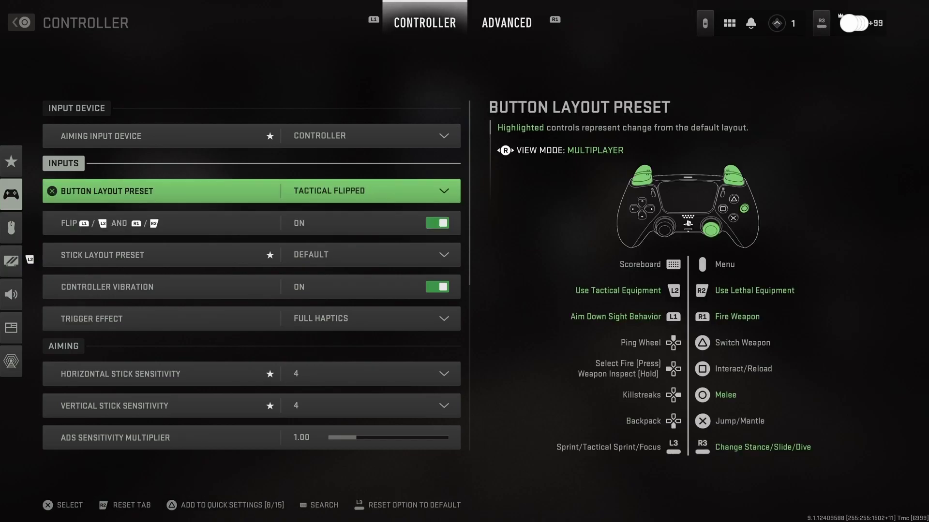
pyautogui.press('Down')
pyautogui.press('Down')
pyautogui.press('Up')
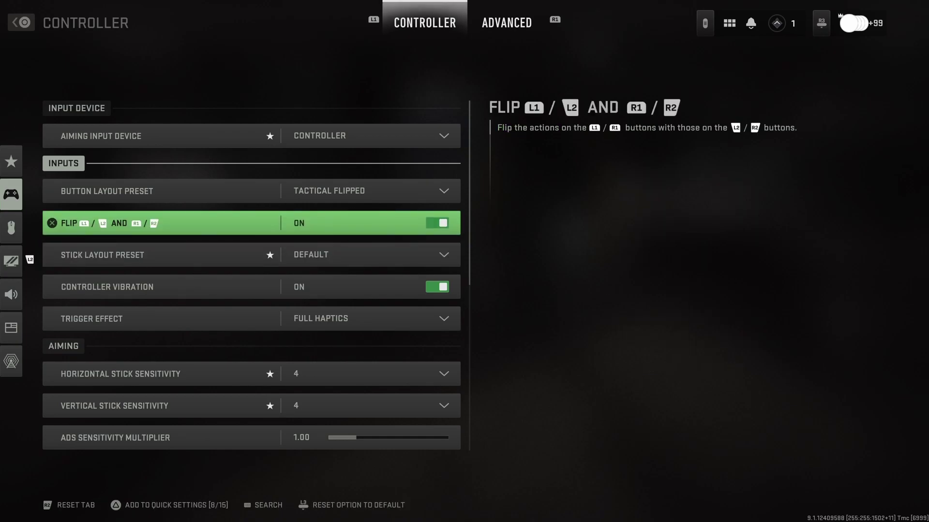
# - Turn off Controller Vibration and set Trigger Effect to Off
pyautogui.press('Down')
pyautogui.press('Down')
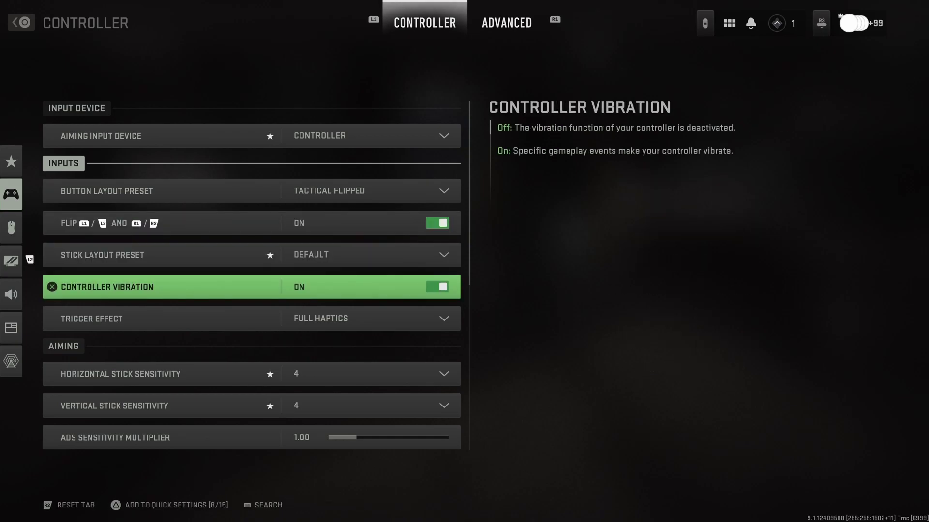
pyautogui.press('Return')
pyautogui.press('Down')
pyautogui.press('Return')
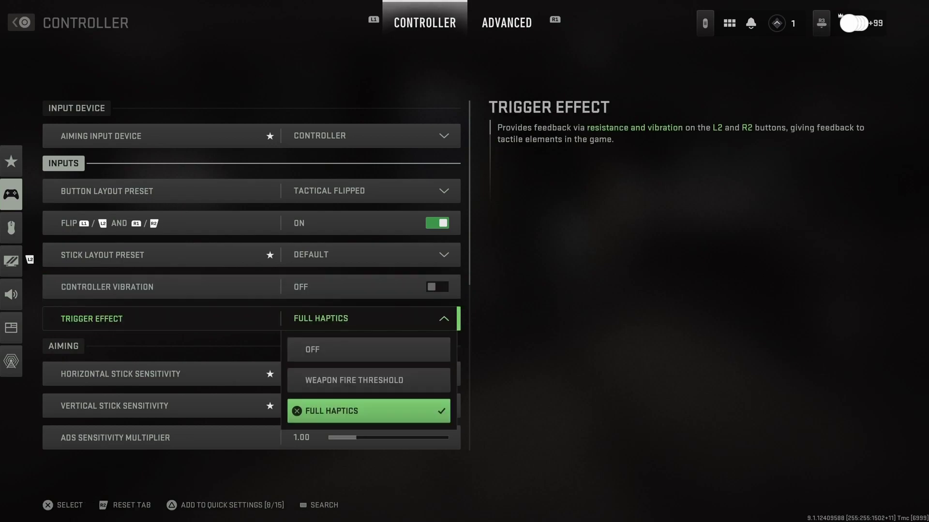
pyautogui.press('Up')
pyautogui.press('Up')
pyautogui.press('Return')
pyautogui.press('Up')
pyautogui.press('Down')
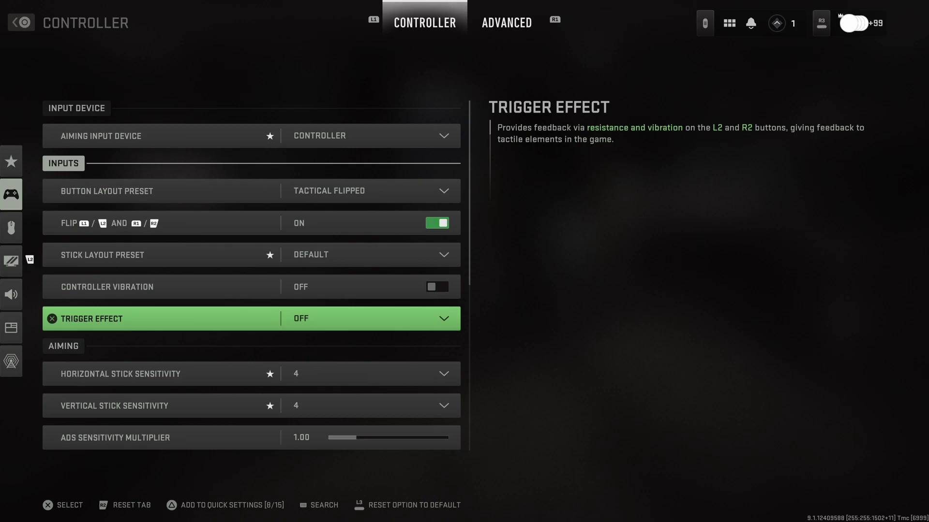
pyautogui.press('Up')
pyautogui.press('Up')
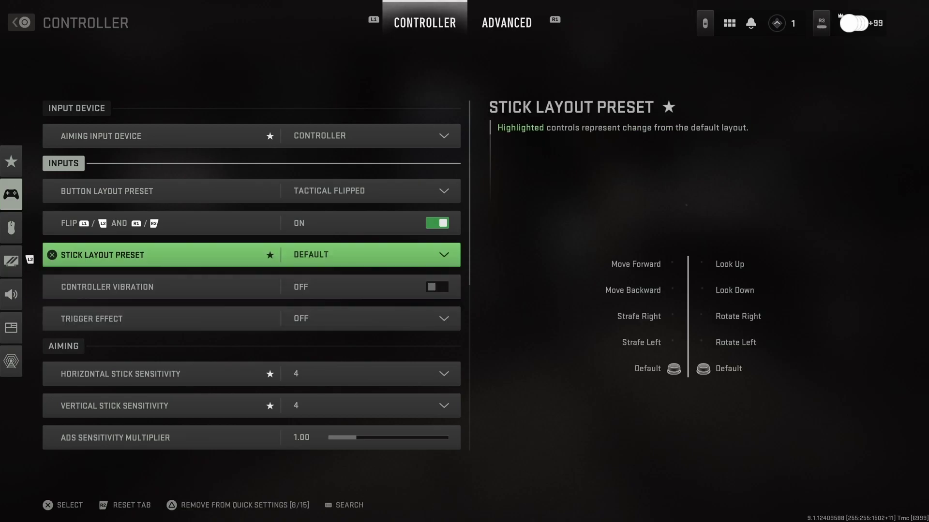
pyautogui.press('Up')
pyautogui.press('Up')
pyautogui.press('Down')
pyautogui.press('Down')
pyautogui.press('Down')
pyautogui.press('Down')
# - Set Horizontal Stick Sensitivity to 9 in the Aiming section
pyautogui.press('Down')
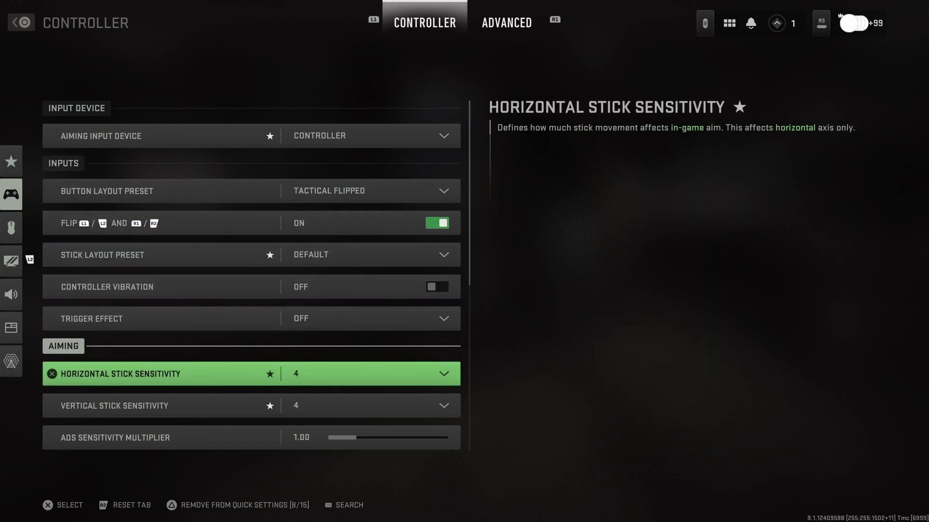
pyautogui.press('Return')
pyautogui.press('Down')
pyautogui.press('Down')
pyautogui.press('Down')
pyautogui.press('Down')
pyautogui.press('Down')
pyautogui.press('Down')
pyautogui.press('Down')
pyautogui.press('Down')
pyautogui.press('Down')
pyautogui.press('Down')
pyautogui.press('Down')
pyautogui.press('Down')
pyautogui.press('Down')
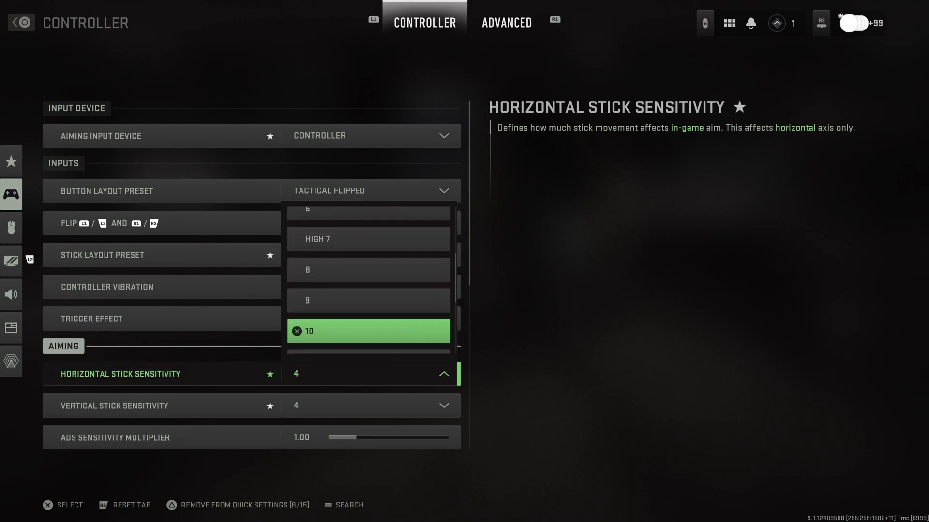
pyautogui.press('Down')
pyautogui.press('Up')
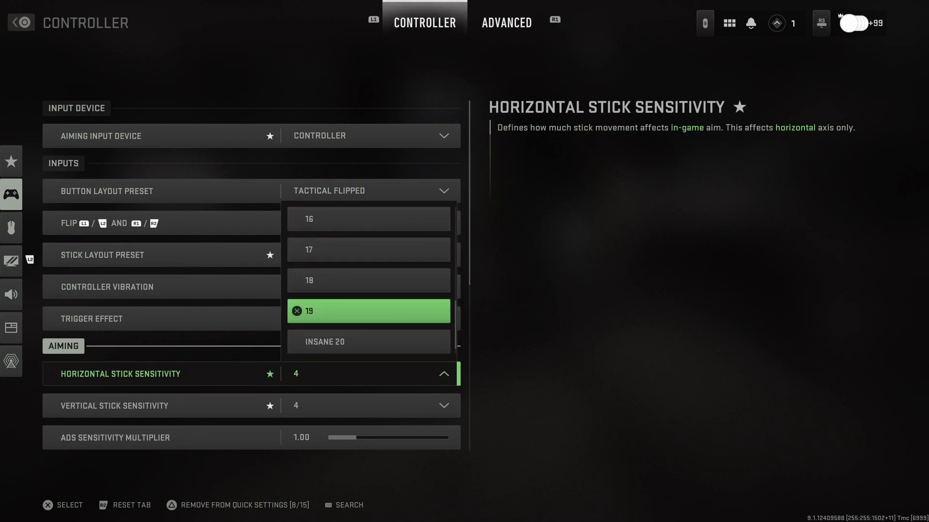
pyautogui.press('Up')
pyautogui.press('Up')
pyautogui.press('Up')
pyautogui.press('Up')
pyautogui.press('Up')
pyautogui.press('Up')
pyautogui.press('Up')
pyautogui.press('Up')
pyautogui.press('Down')
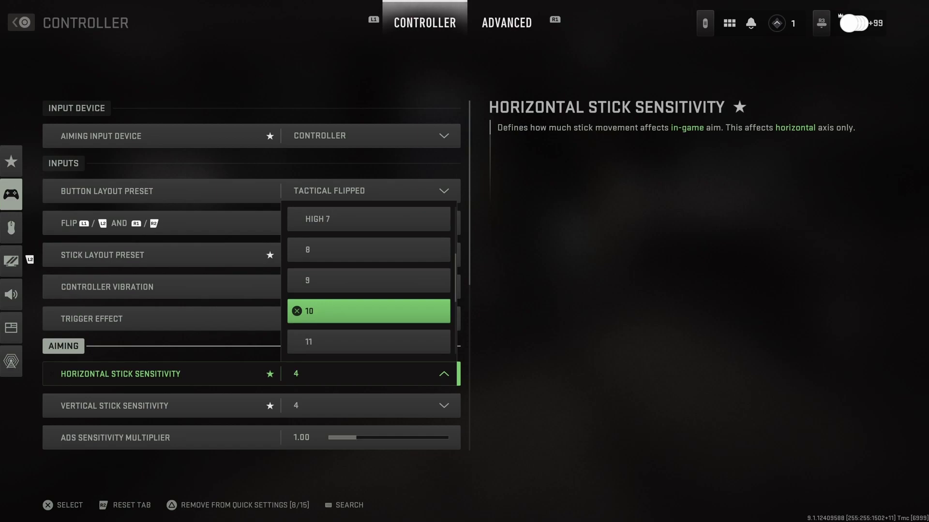
pyautogui.press('Up')
pyautogui.press('Down')
pyautogui.press('Up')
pyautogui.press('Up')
pyautogui.press('Up')
pyautogui.press('Escape')
# - Set Vertical Stick Sensitivity to 8 in the Aiming section
pyautogui.press('Down')
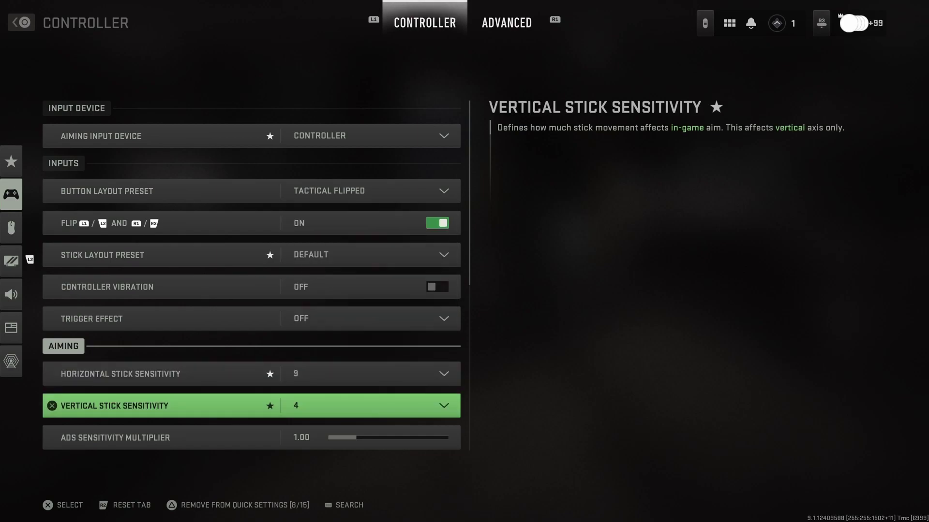
pyautogui.press('Return')
pyautogui.press('Down')
pyautogui.press('Up')
pyautogui.press('Up')
pyautogui.press('Down')
pyautogui.press('Down')
pyautogui.press('Down')
pyautogui.press('Down')
pyautogui.press('Down')
pyautogui.press('Down')
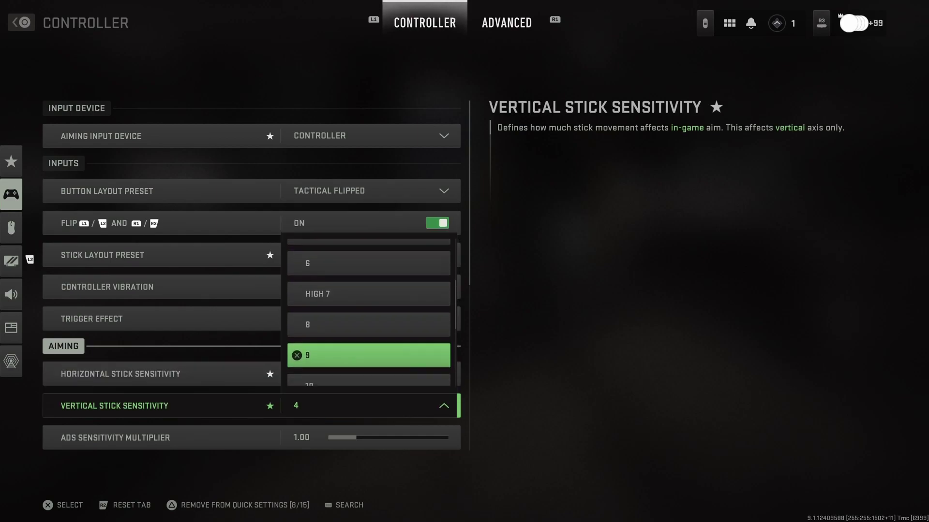
pyautogui.press('Up')
pyautogui.press('Return')
# - Lower the ADS Sensitivity Multiplier to 0.70
pyautogui.press('Down')
pyautogui.press('Down')
pyautogui.press('Up')
pyautogui.press('Left')
pyautogui.press('Left')
pyautogui.press('Left')
pyautogui.press('Left')
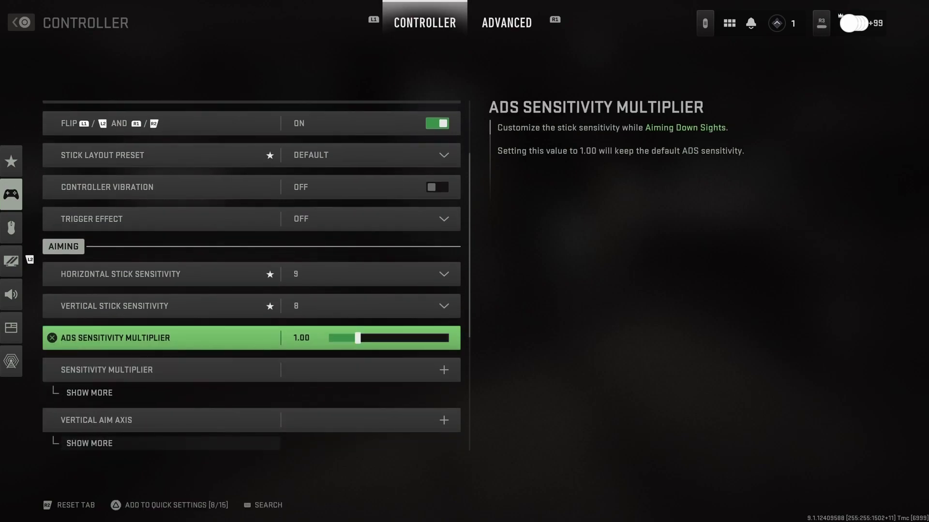
pyautogui.press('Left')
# - Set Automatic Sprint to Automatic Tactical Sprint in the Gameplay section
pyautogui.press('Down')
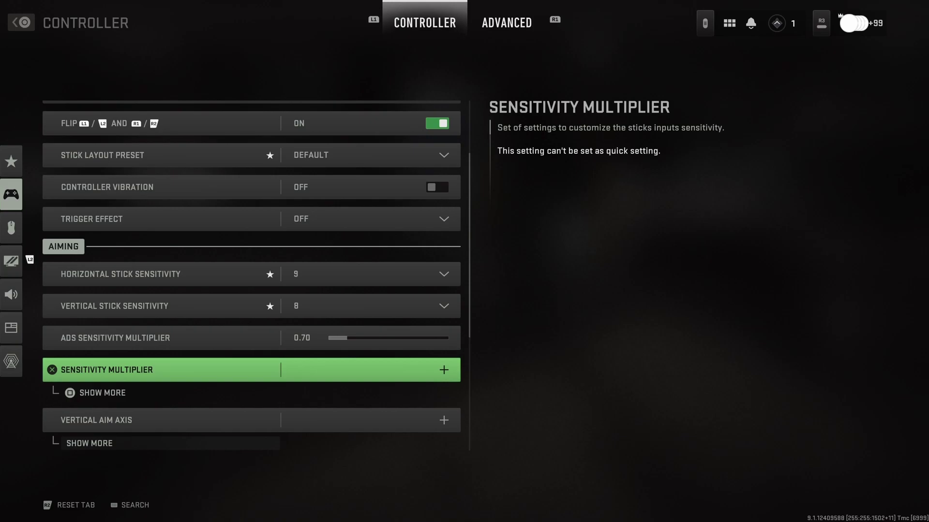
pyautogui.press('Down')
pyautogui.press('Down')
pyautogui.press('Down')
pyautogui.press('Down')
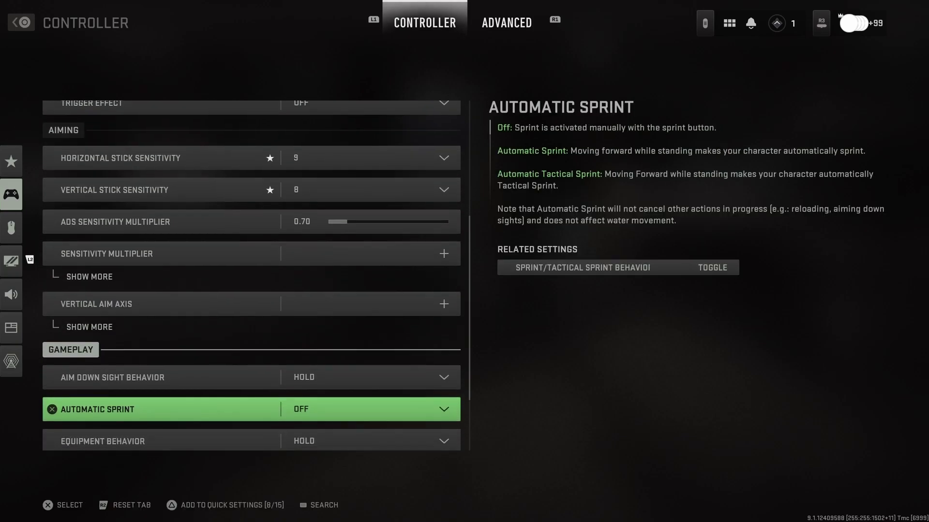
pyautogui.press('Up')
pyautogui.press('Up')
pyautogui.press('Down')
pyautogui.press('Down')
pyautogui.press('Up')
pyautogui.press('Return')
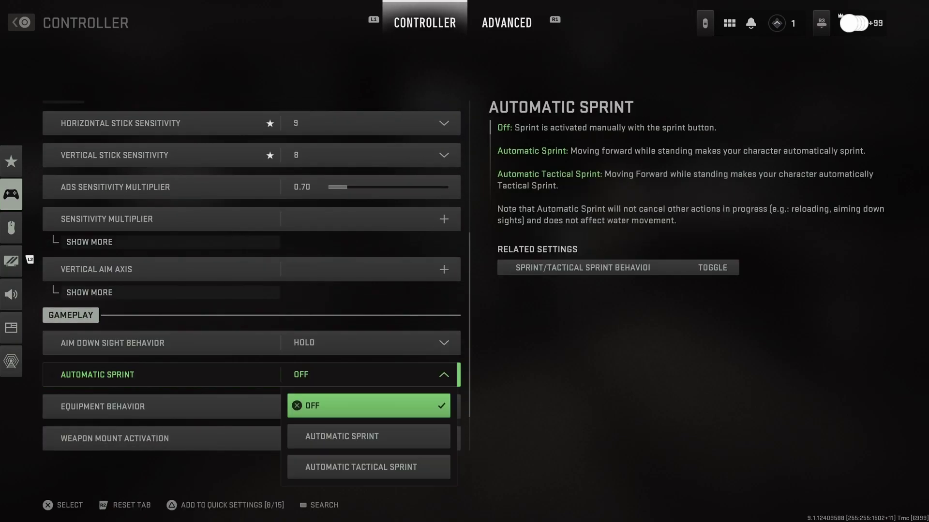
pyautogui.press('Up')
pyautogui.press('Return')
# - Set Armor Plate Behavior to Apply All in the Gameplay section
pyautogui.press('Down')
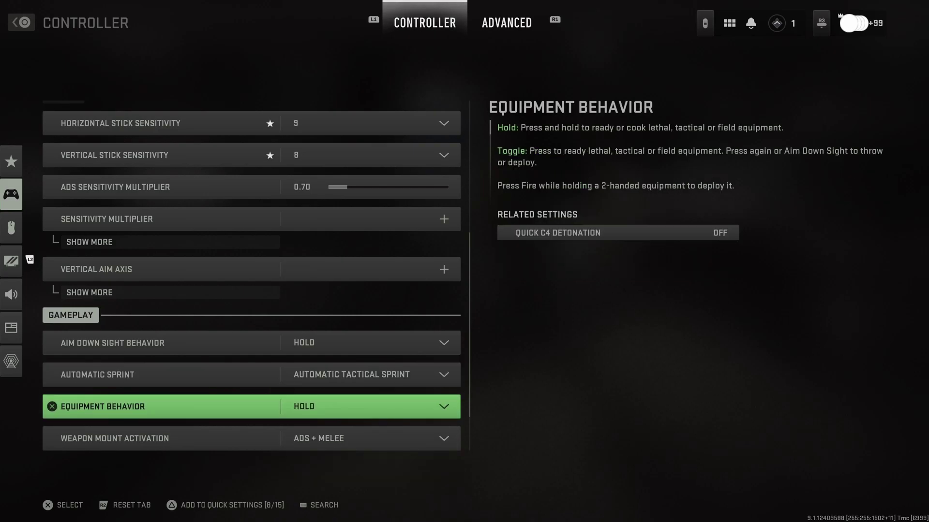
pyautogui.press('Down')
pyautogui.press('Down')
pyautogui.press('Down')
pyautogui.press('Down')
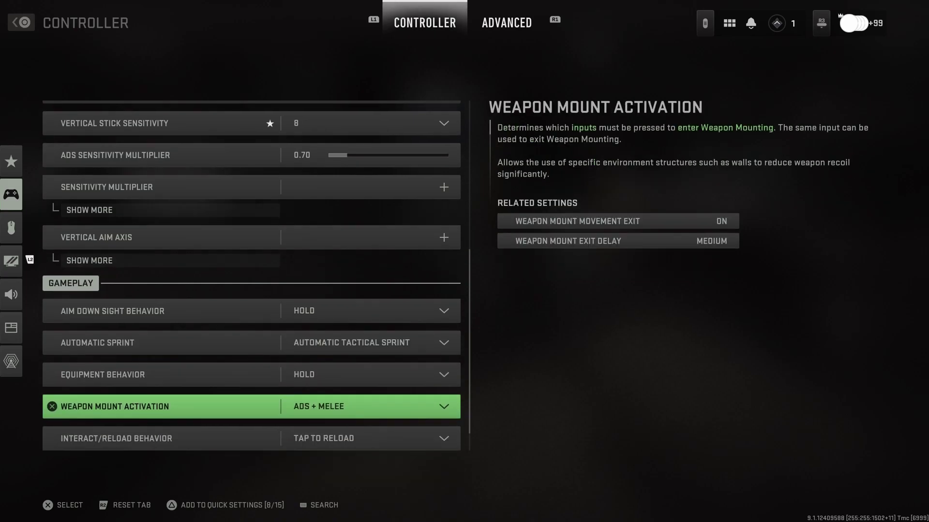
pyautogui.press('Up')
pyautogui.press('Return')
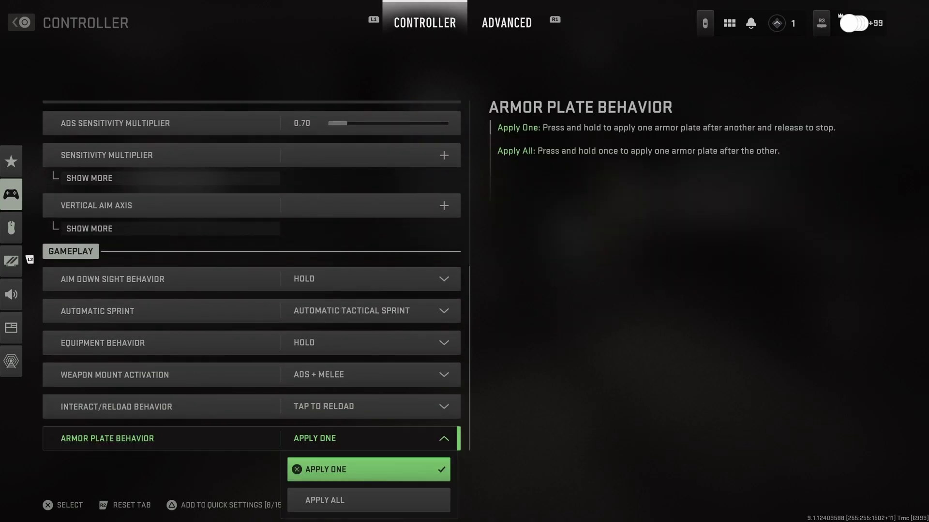
pyautogui.press('Down')
pyautogui.press('Return')
# - Set Interact/Reload Behavior to Prioritize Reload
pyautogui.press('Up')
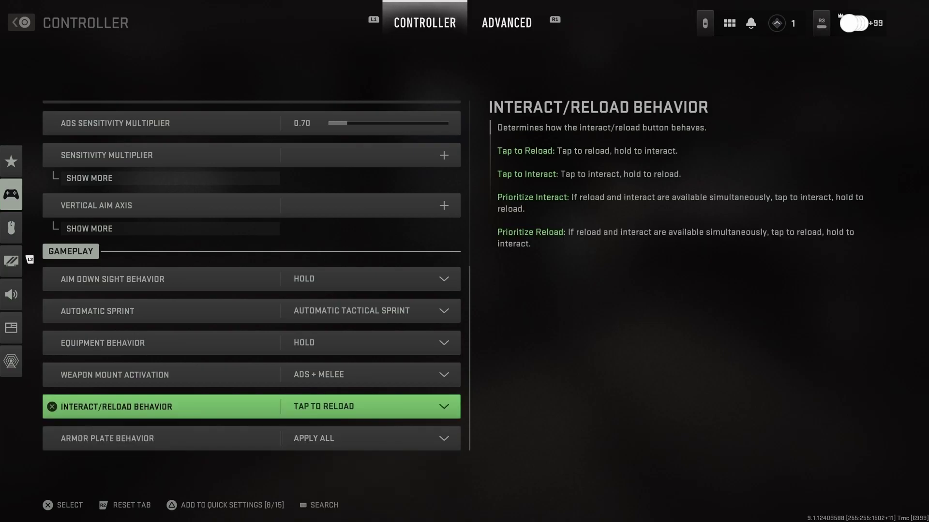
pyautogui.press('Return')
pyautogui.press('Down')
pyautogui.press('Down')
pyautogui.press('Down')
pyautogui.press('Up')
pyautogui.press('Down')
pyautogui.press('Up')
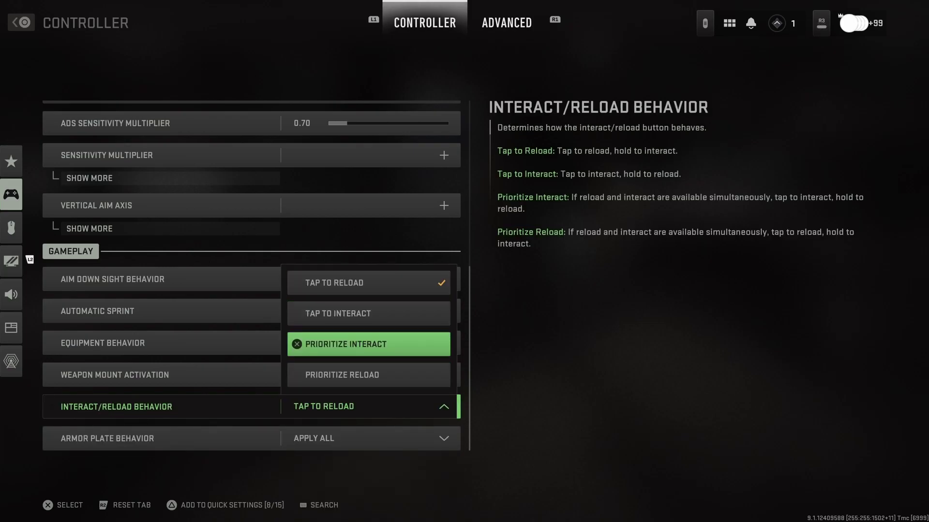
pyautogui.press('Down')
pyautogui.press('Return')
pyautogui.press('Up')
pyautogui.press('Up')
pyautogui.press('Down')
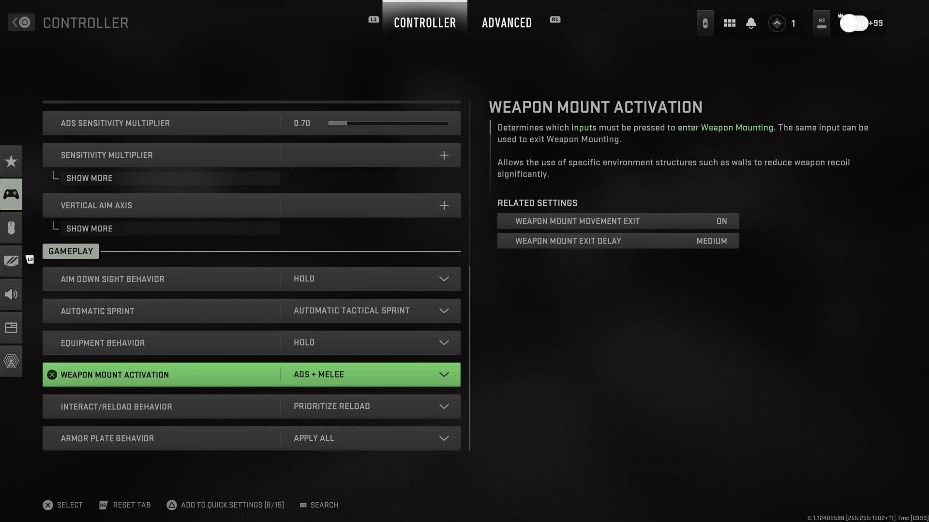
pyautogui.press('Down')
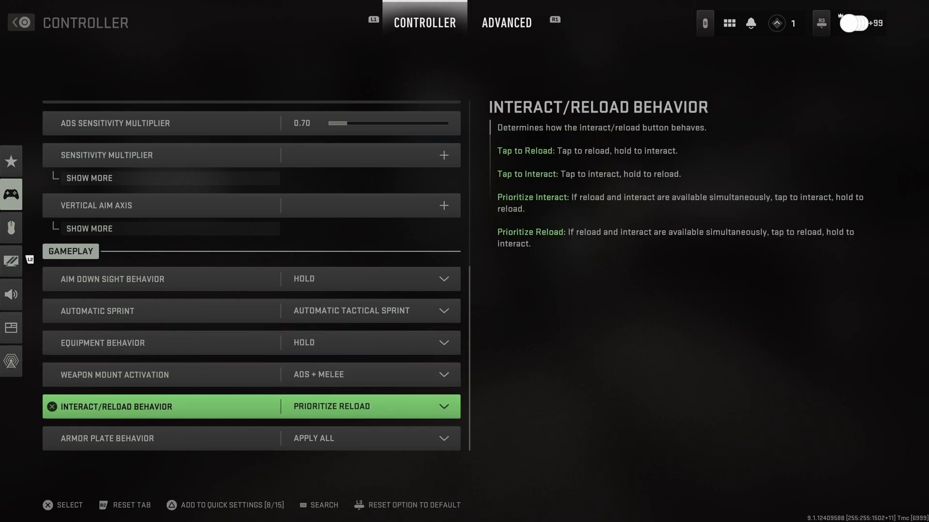
pyautogui.press('Up')
pyautogui.press('Up')
pyautogui.press('Up')
pyautogui.press('Up')
# - Set Aim Assist Type to Black Ops in the Advanced controller settings
pyautogui.press('e')
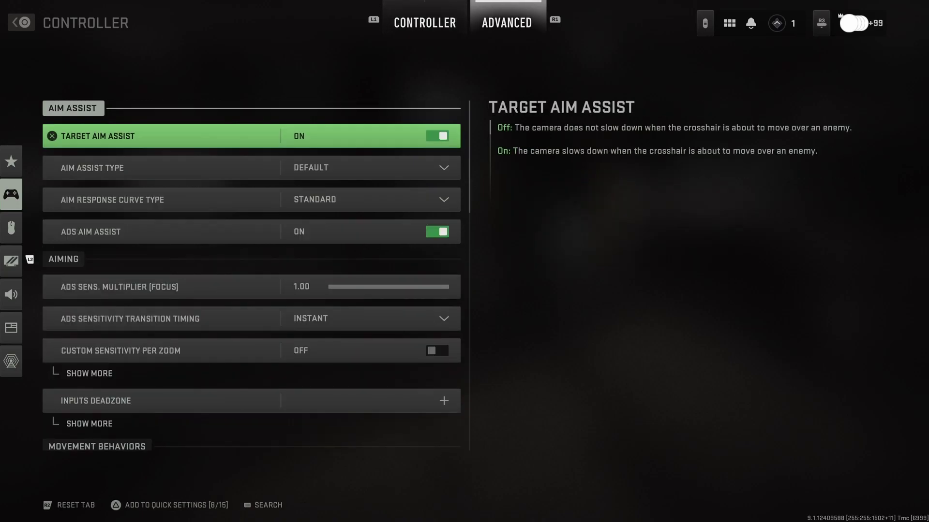
pyautogui.press('Down')
pyautogui.press('Down')
pyautogui.press('Up')
pyautogui.press('Return')
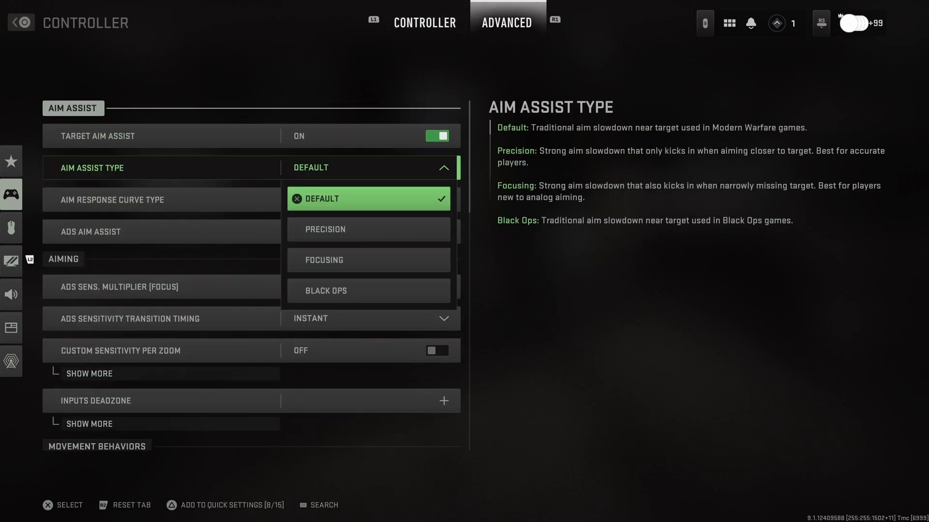
pyautogui.press('Down')
pyautogui.press('Down')
pyautogui.press('Down')
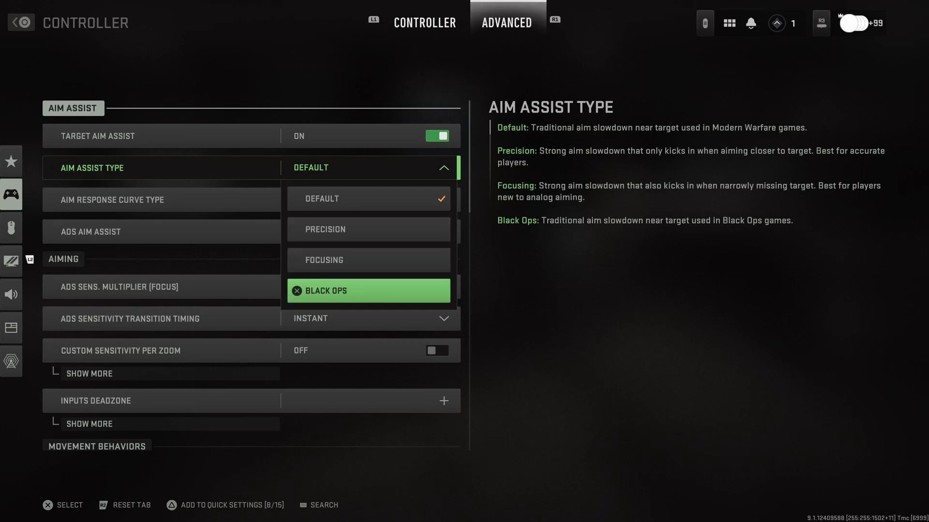
pyautogui.press('Up')
pyautogui.press('Down')
pyautogui.press('Return')
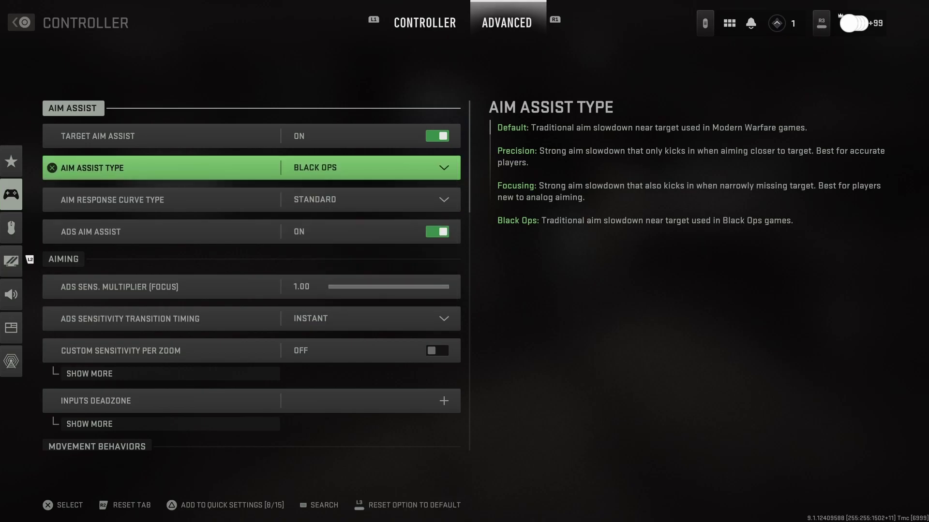
# - Set Aim Response Curve Type to Dynamic in the Aim Assist section
pyautogui.press('Up')
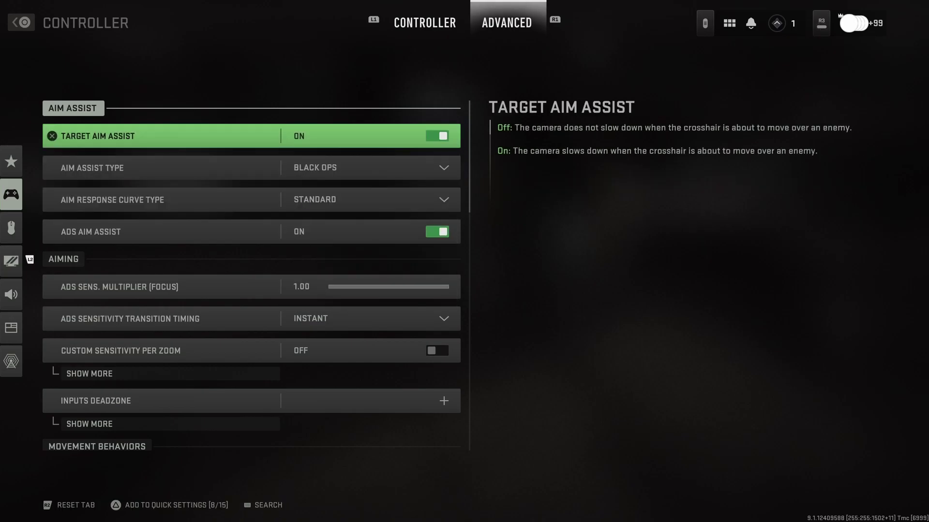
pyautogui.press('Down')
pyautogui.press('Up')
pyautogui.press('Down')
pyautogui.press('Down')
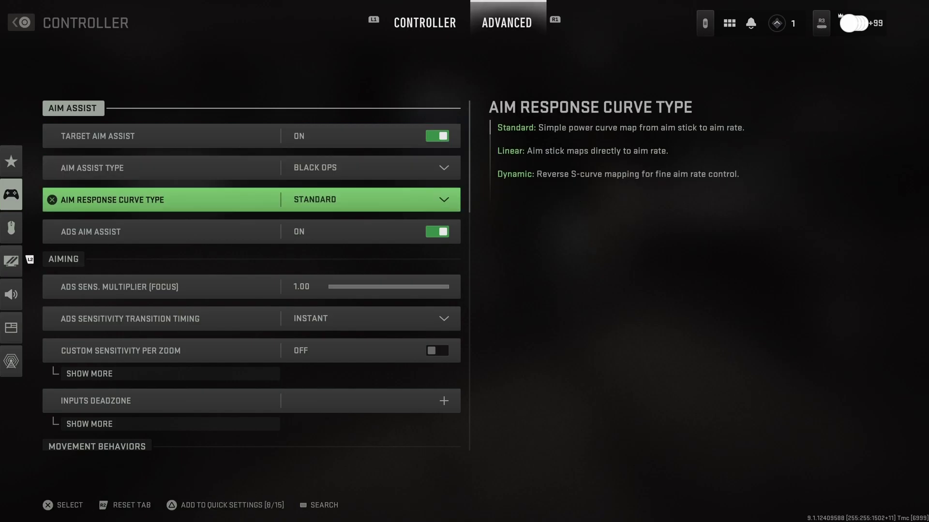
pyautogui.press('Return')
pyautogui.press('Down')
pyautogui.press('Down')
pyautogui.press('Return')
# - Set ADS Sens. Multiplier (Focus) to 0.70 in the Aiming section
pyautogui.press('Down')
pyautogui.press('Down')
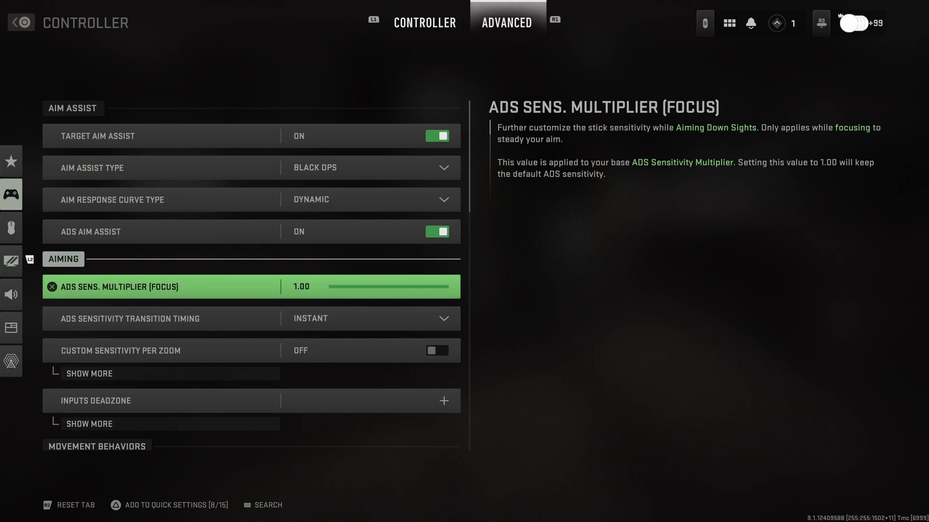
pyautogui.press('Left')
pyautogui.press('Left')
pyautogui.press('Left')
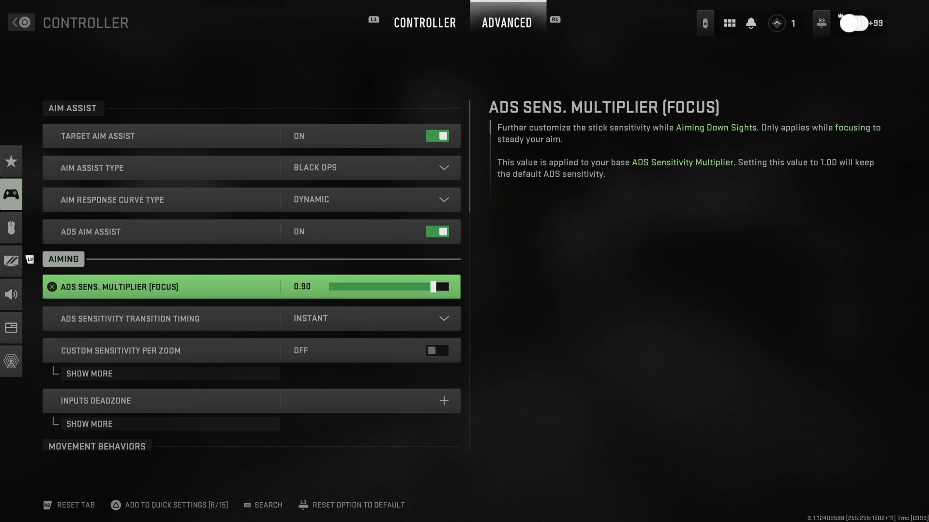
# - Expand Custom Sensitivity Per Zoom, try it switched on, and switch it back off
pyautogui.press('Down')
pyautogui.press('Down')
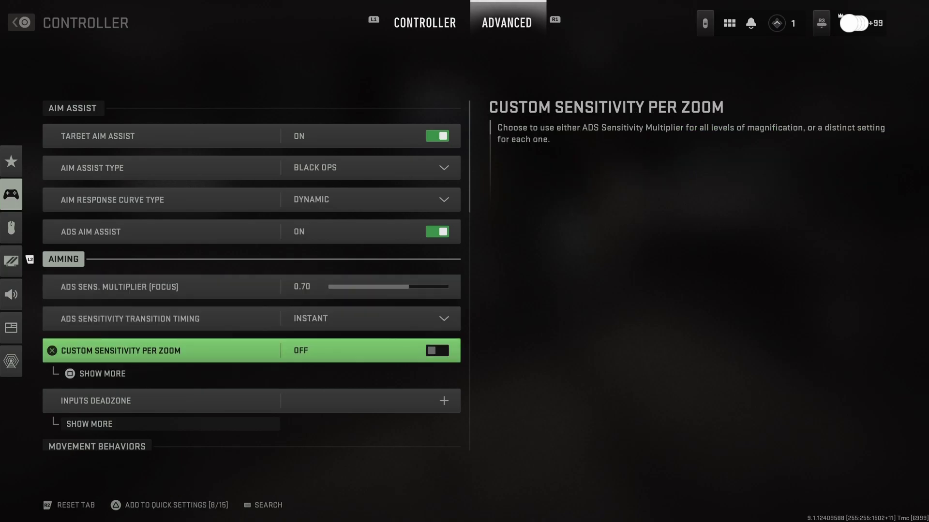
pyautogui.press('Return')
pyautogui.press('space')
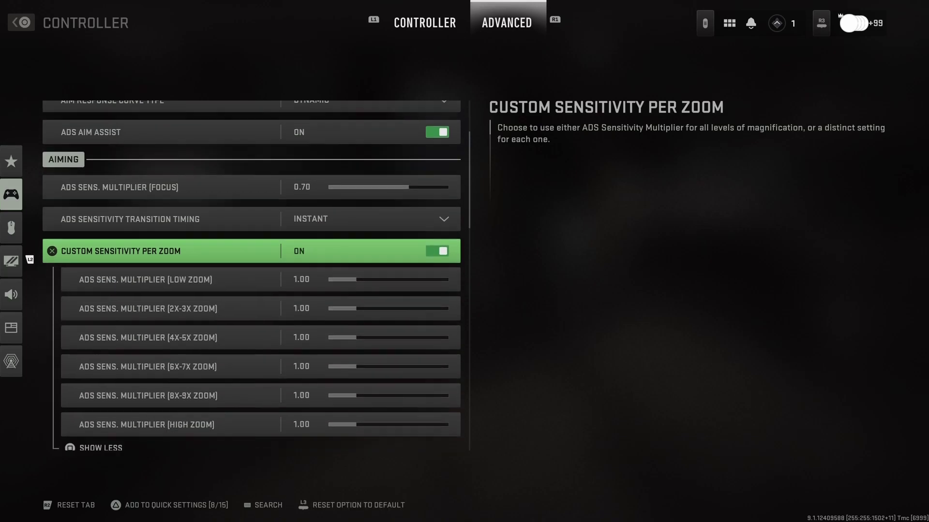
pyautogui.press('Return')
pyautogui.press('Up')
pyautogui.press('Up')
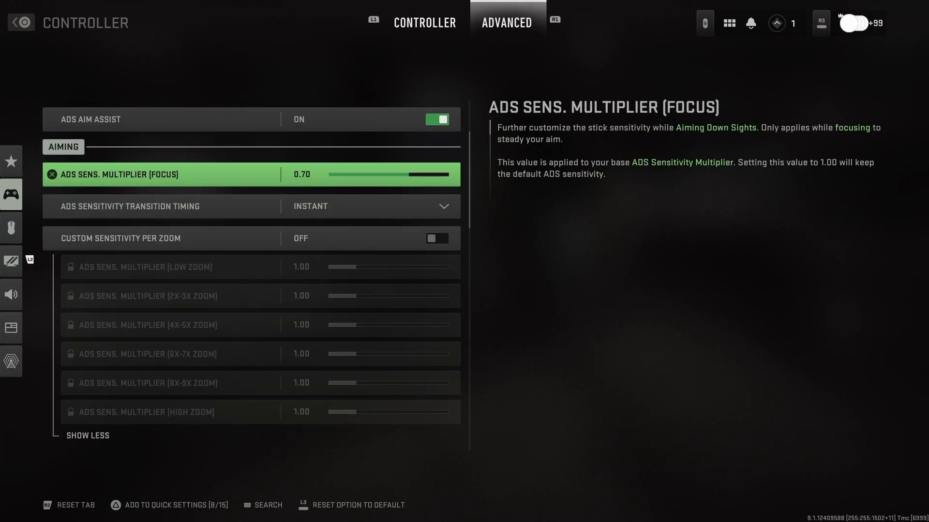
# - Expand the Inputs Deadzone settings in the Aiming section
pyautogui.press('Down')
pyautogui.press('Down')
pyautogui.press('Down')
pyautogui.press('Down')
pyautogui.press('Down')
pyautogui.press('Down')
pyautogui.press('Down')
pyautogui.press('Down')
pyautogui.press('Down')
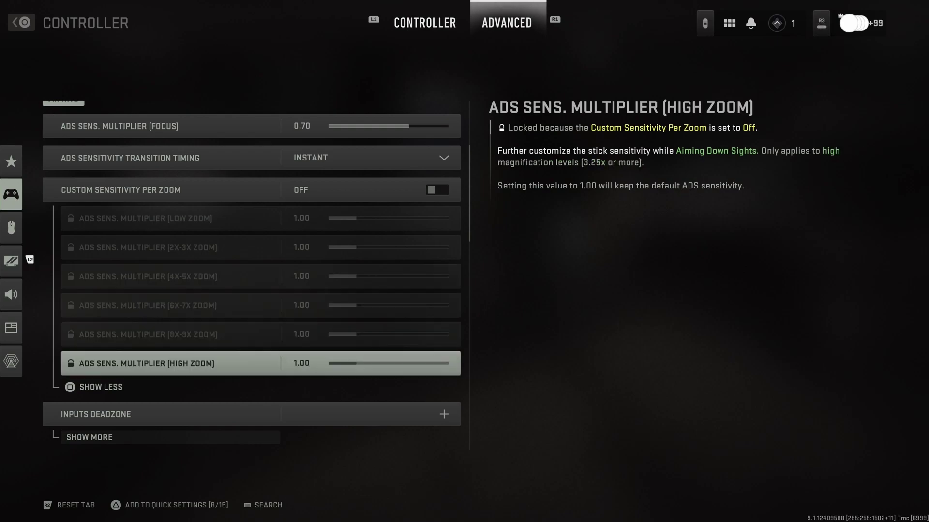
pyautogui.press('Return')
pyautogui.press('Down')
pyautogui.press('Down')
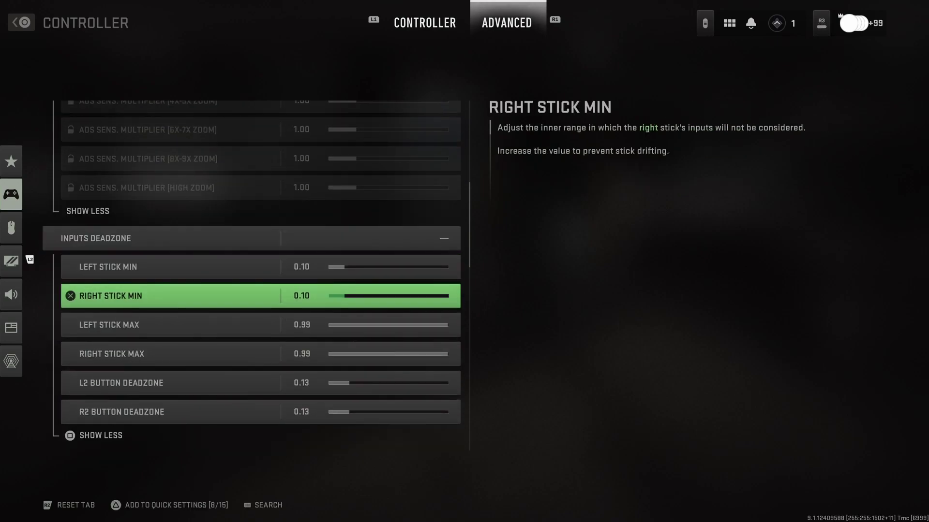
# - Set both Left Stick Min and Right Stick Min deadzones to 0.05
pyautogui.press('Up')
pyautogui.press('Left')
pyautogui.press('Left')
pyautogui.press('Left')
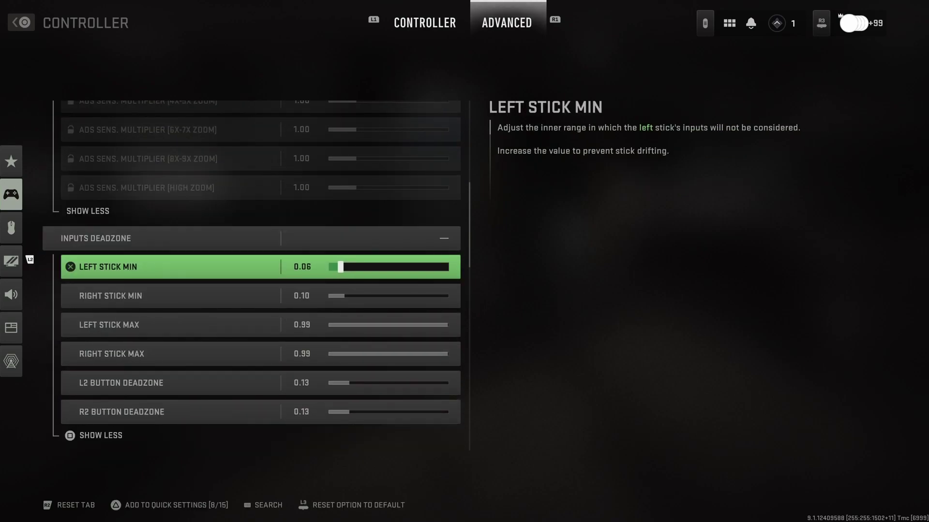
pyautogui.press('Down')
pyautogui.press('Left')
pyautogui.press('Left')
pyautogui.press('Left')
pyautogui.press('Left')
pyautogui.press('Left')
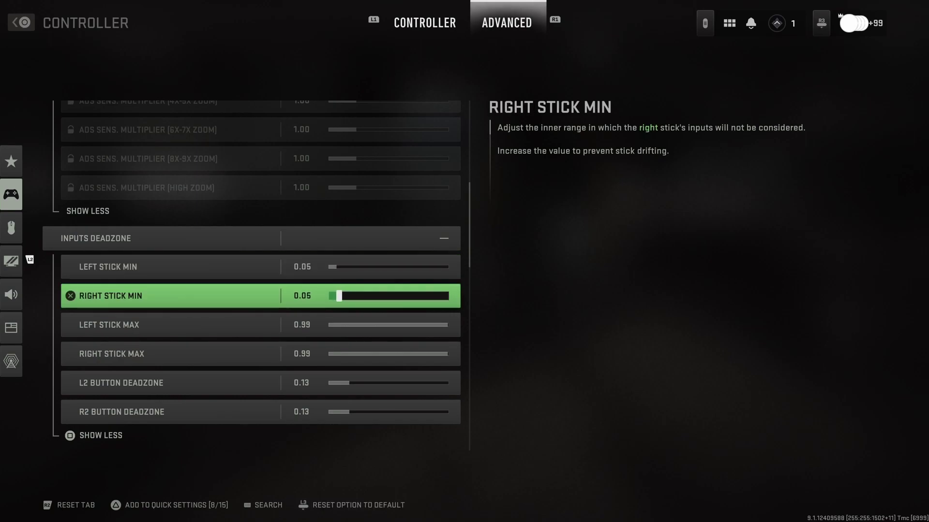
# - Set the Left Stick Min deadzone to 0.06
pyautogui.press('Up')
pyautogui.press('Right')
pyautogui.press('Left')
# - Examine the available Sprint/Tactical Sprint Behavior options in Movement Behaviors without changing the selection
pyautogui.press('Down')
pyautogui.press('Down')
pyautogui.press('Down')
pyautogui.press('Down')
pyautogui.press('Down')
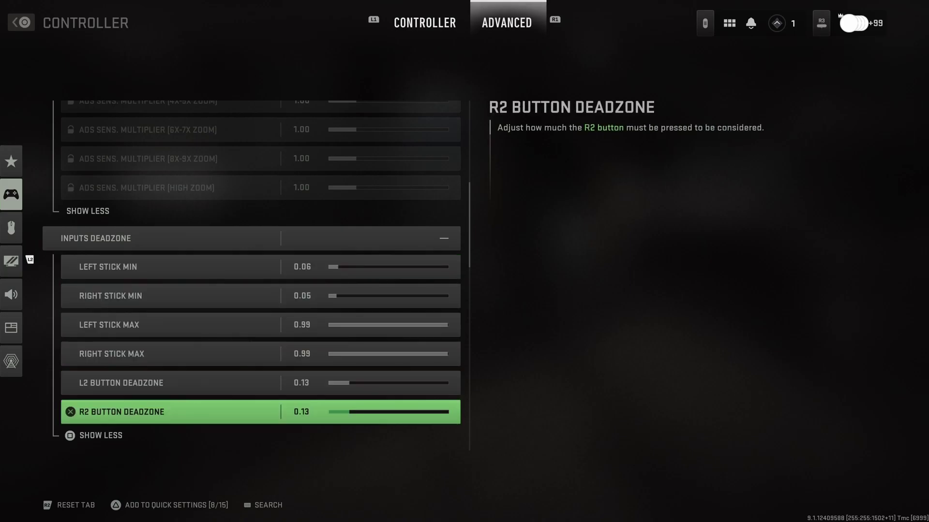
pyautogui.press('Down')
pyautogui.press('Down')
pyautogui.press('Up')
pyautogui.press('Return')
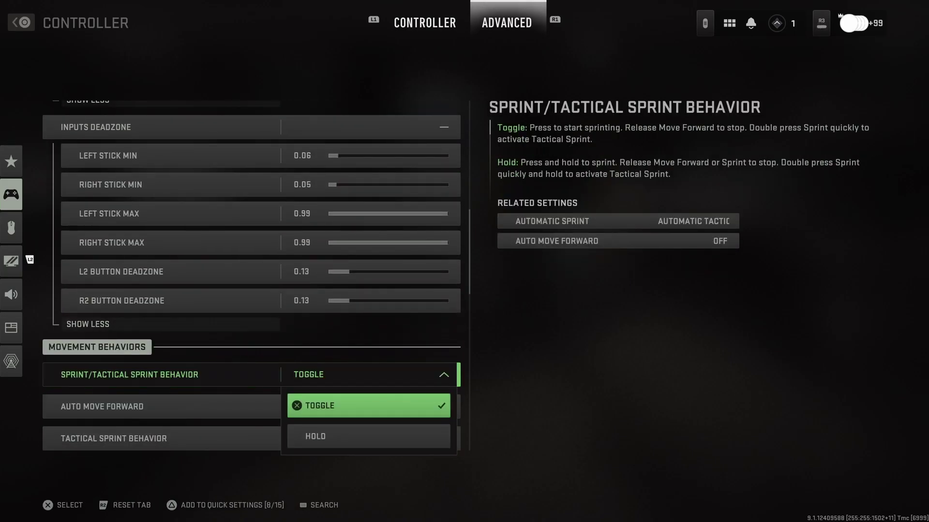
pyautogui.press('Down')
pyautogui.press('Escape')
# - Examine the available Tactical Sprint Behavior options without changing the selection
pyautogui.press('Down')
pyautogui.press('Down')
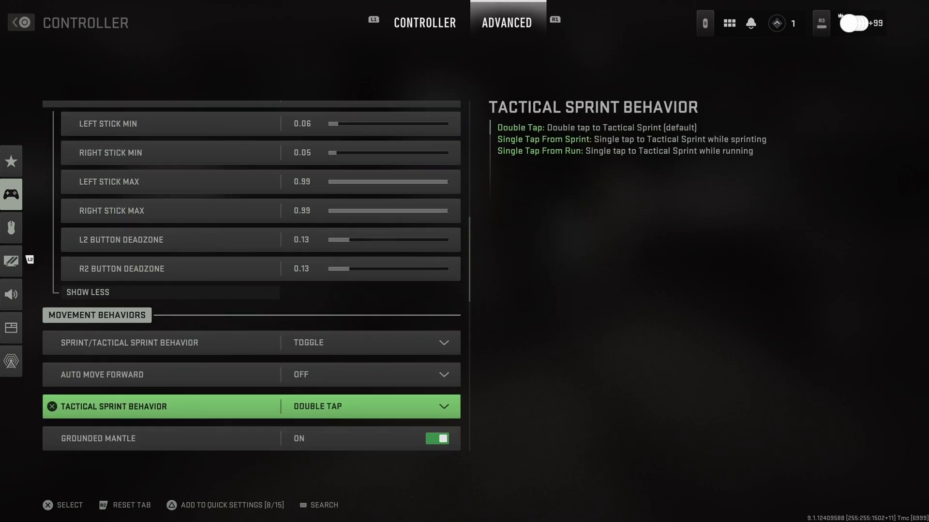
pyautogui.press('Up')
pyautogui.press('Down')
pyautogui.press('Return')
pyautogui.press('Down')
pyautogui.press('Down')
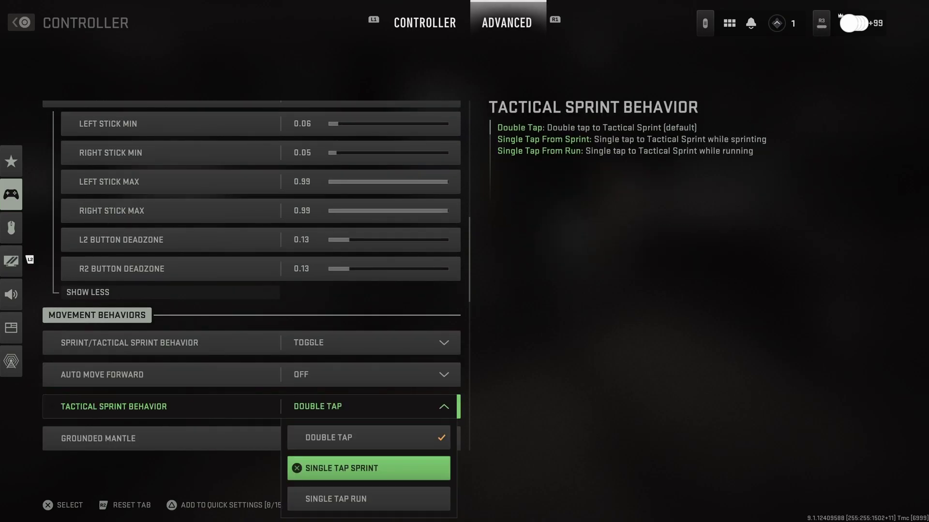
pyautogui.press('Escape')
pyautogui.press('Down')
pyautogui.press('Up')
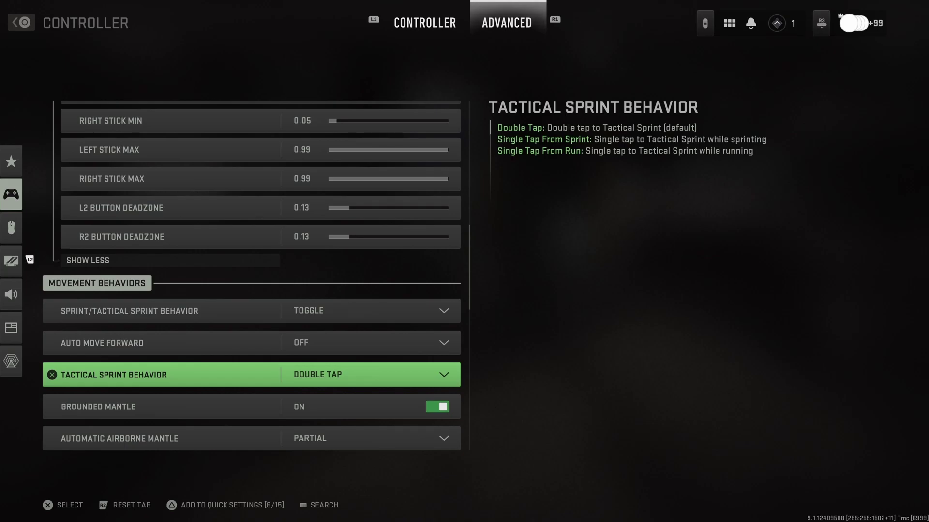
# - Set Automatic Airborne Mantle to On in the Movement Behaviors section
pyautogui.press('Down')
pyautogui.press('Down')
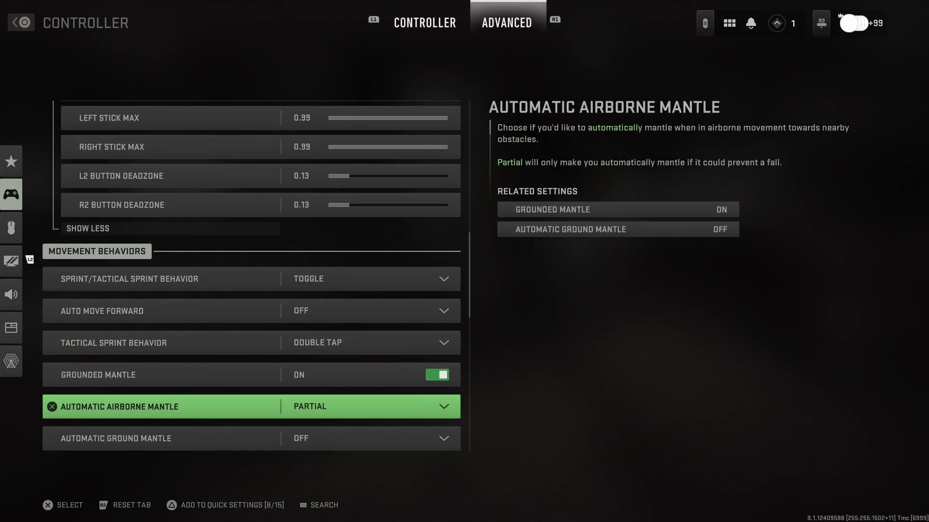
pyautogui.press('Down')
pyautogui.press('Down')
pyautogui.press('Up')
pyautogui.press('Up')
pyautogui.press('Return')
pyautogui.press('Down')
pyautogui.press('Up')
pyautogui.press('Up')
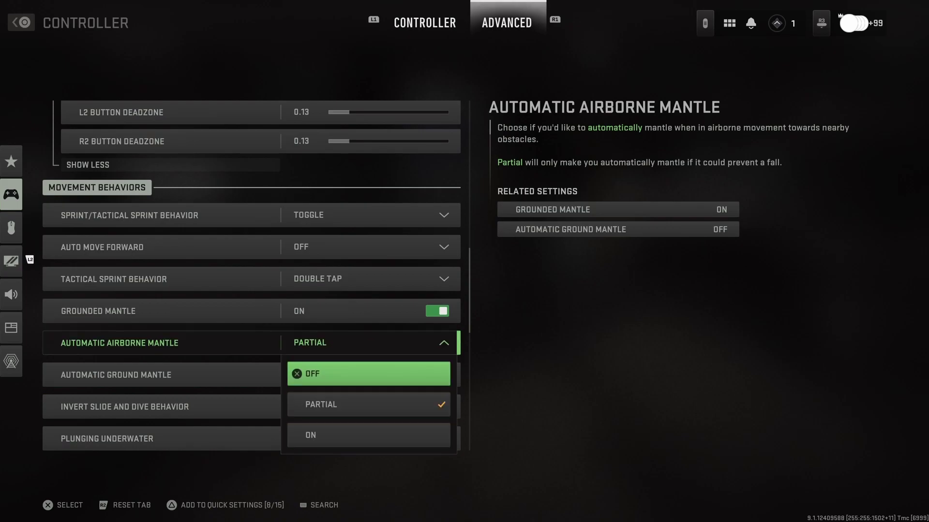
pyautogui.press('Down')
pyautogui.press('Down')
pyautogui.press('Return')
# - Set Automatic Airborne Mantle back to Partial
pyautogui.press('Down')
pyautogui.press('Up')
pyautogui.press('Return')
pyautogui.press('Up')
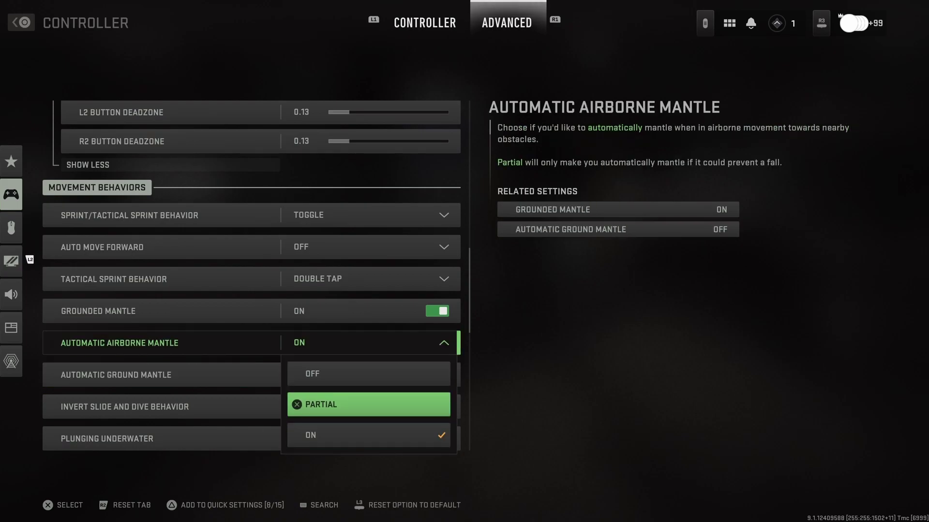
pyautogui.press('Return')
# - Examine Grounded Mantle and the remaining Movement Behaviors settings down to the first Combat Behaviors options
pyautogui.press('Down')
pyautogui.press('Down')
pyautogui.press('Up')
pyautogui.press('Up')
pyautogui.press('Up')
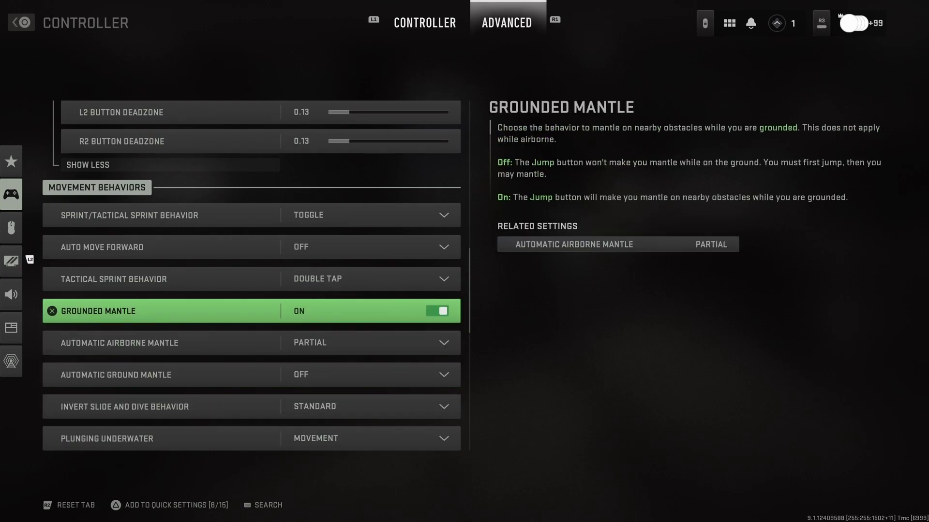
pyautogui.press('Down')
pyautogui.press('Down')
pyautogui.press('Down')
pyautogui.press('Down')
pyautogui.press('Down')
pyautogui.press('Up')
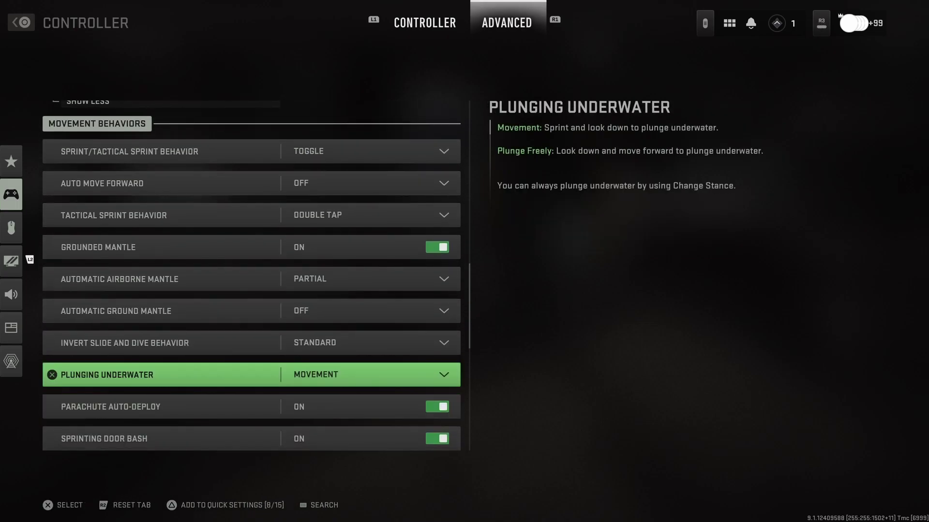
pyautogui.press('Down')
pyautogui.press('Down')
pyautogui.press('Down')
pyautogui.press('Down')
pyautogui.press('Down')
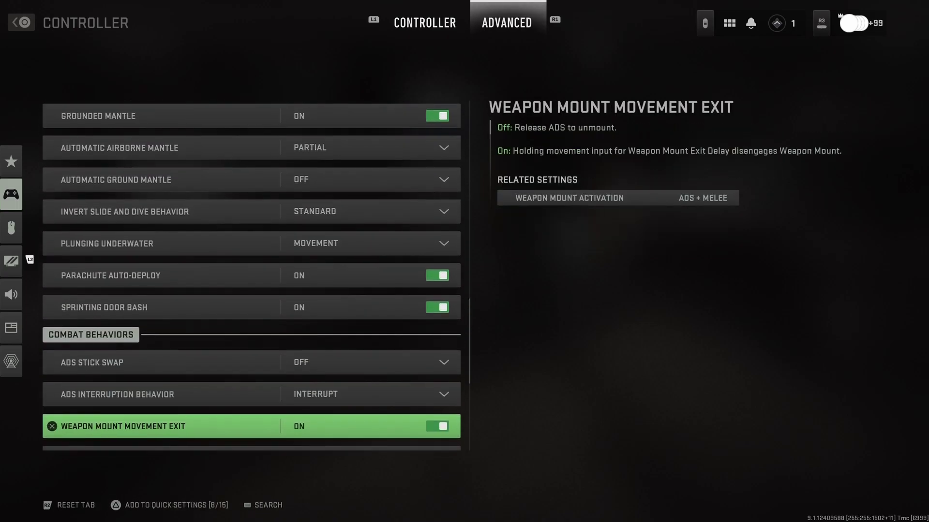
# - Turn on Quick C4 Detonation in the Combat Behaviors section
pyautogui.press('Down')
pyautogui.press('Down')
pyautogui.press('Down')
pyautogui.press('Down')
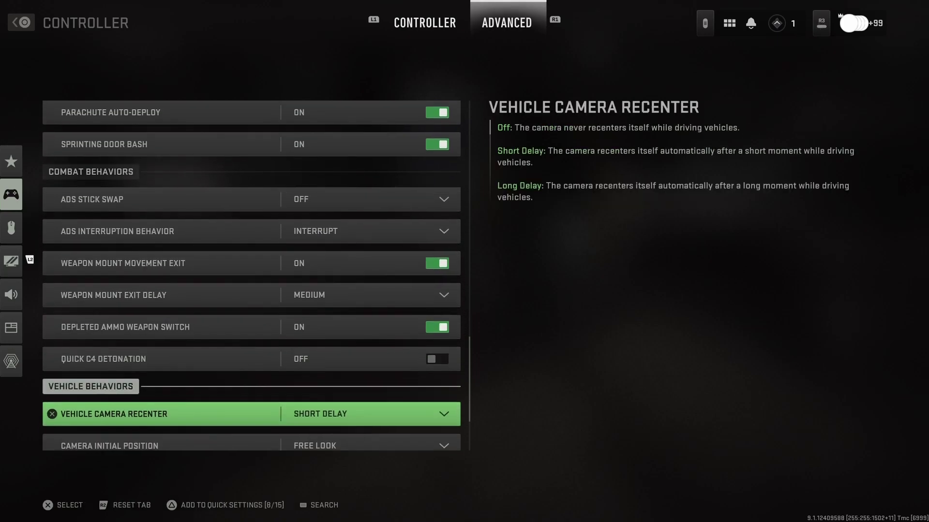
pyautogui.press('Up')
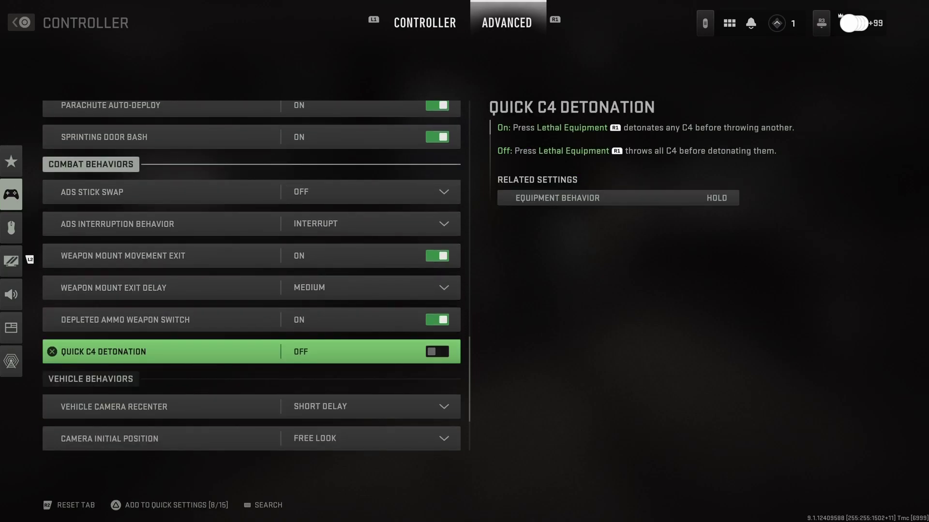
pyautogui.press('Return')
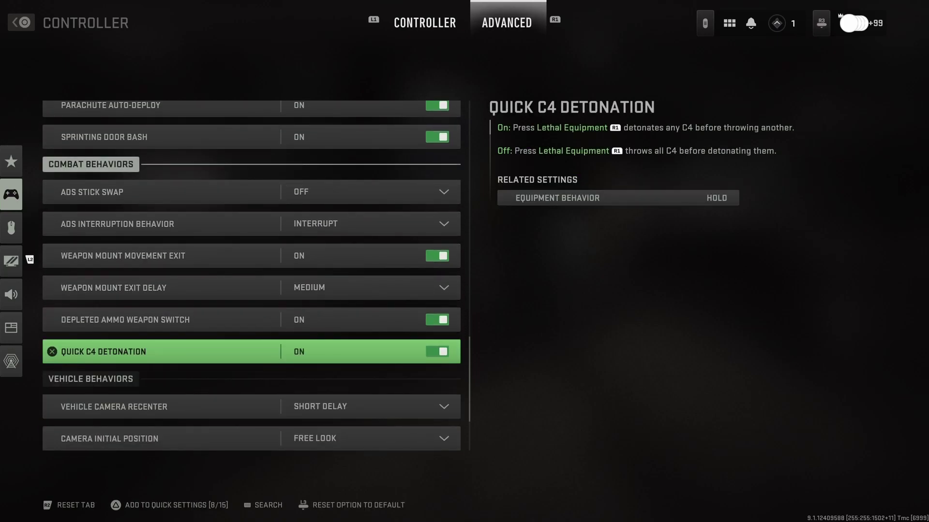
# - Examine the Vehicle Behaviors and Overlays Behaviors settings at the end of the Advanced controller list
pyautogui.press('Down')
pyautogui.press('Down')
pyautogui.press('Down')
pyautogui.press('Down')
pyautogui.press('Down')
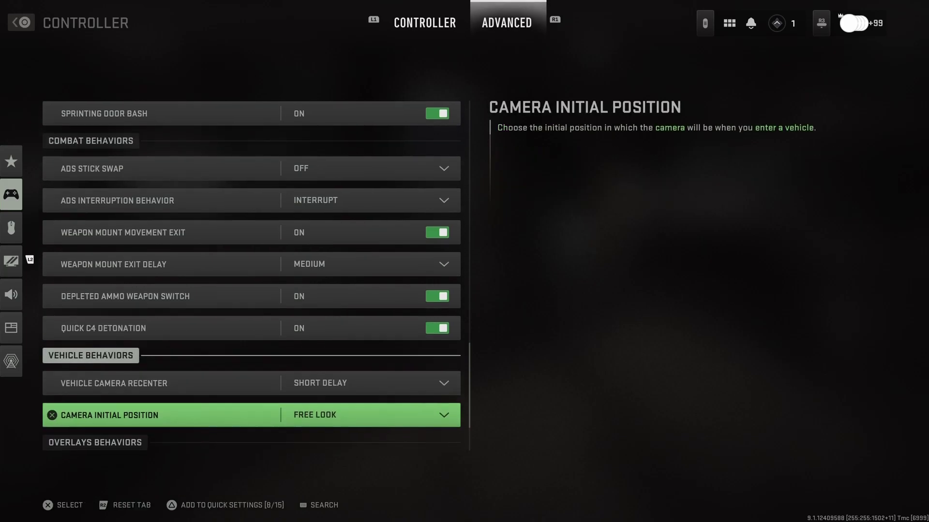
pyautogui.press('Down')
pyautogui.press('Up')
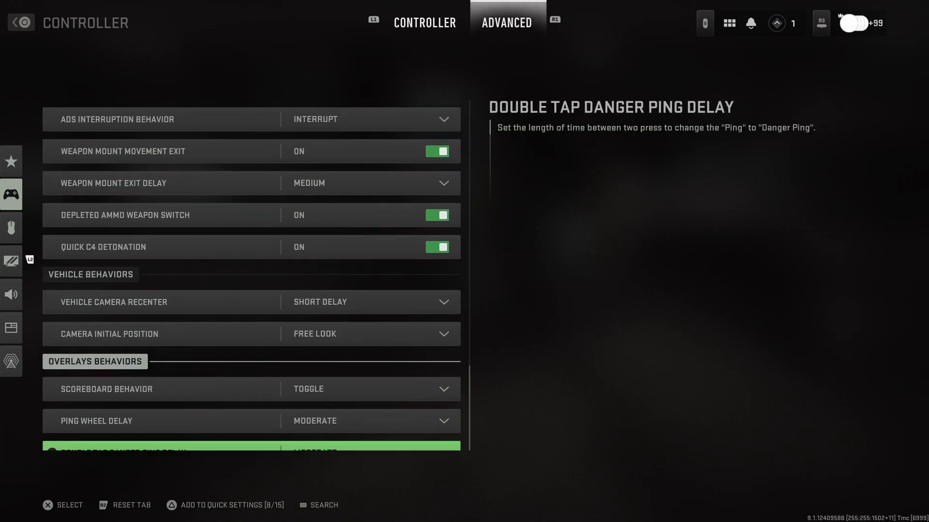
pyautogui.press('Up')
pyautogui.press('Down')
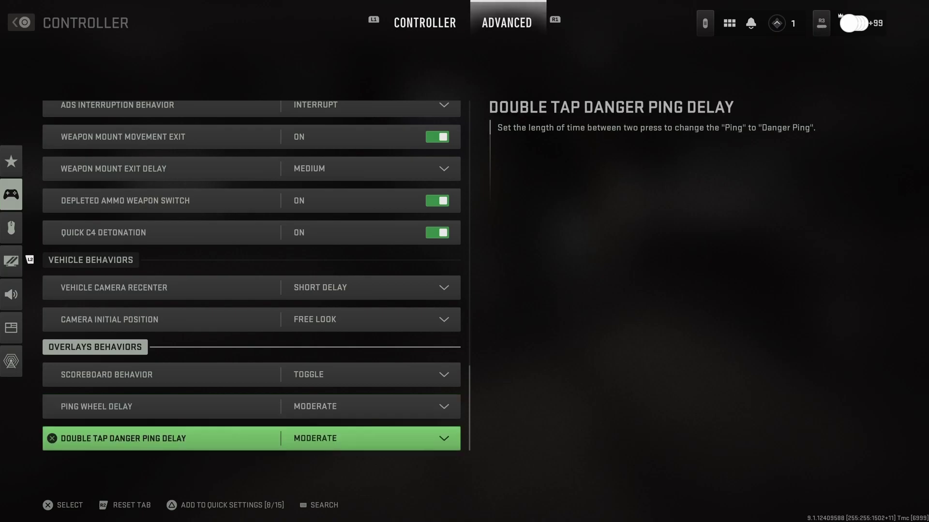
# - Switch from the Advanced controller settings to the Graphics settings
pyautogui.press('Up')
pyautogui.press('Up')
pyautogui.press('Up')
pyautogui.press('Up')
pyautogui.press('Up')
pyautogui.press('Up')
pyautogui.press('Up')
pyautogui.press('Up')
pyautogui.press('Up')
pyautogui.press('Up')
pyautogui.press('Up')
pyautogui.press('Up')
pyautogui.press('Up')
pyautogui.press('Up')
pyautogui.press('Up')
pyautogui.press('Up')
pyautogui.press('Up')
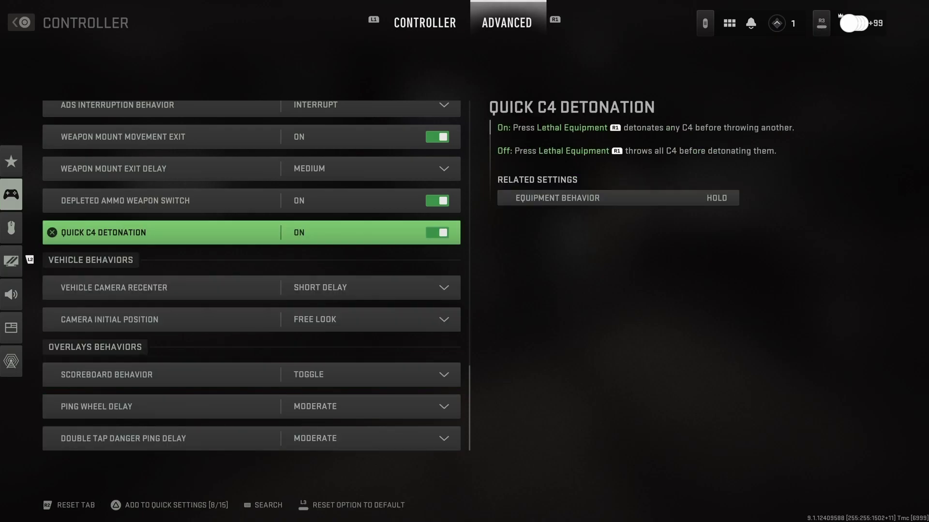
pyautogui.press('Left')
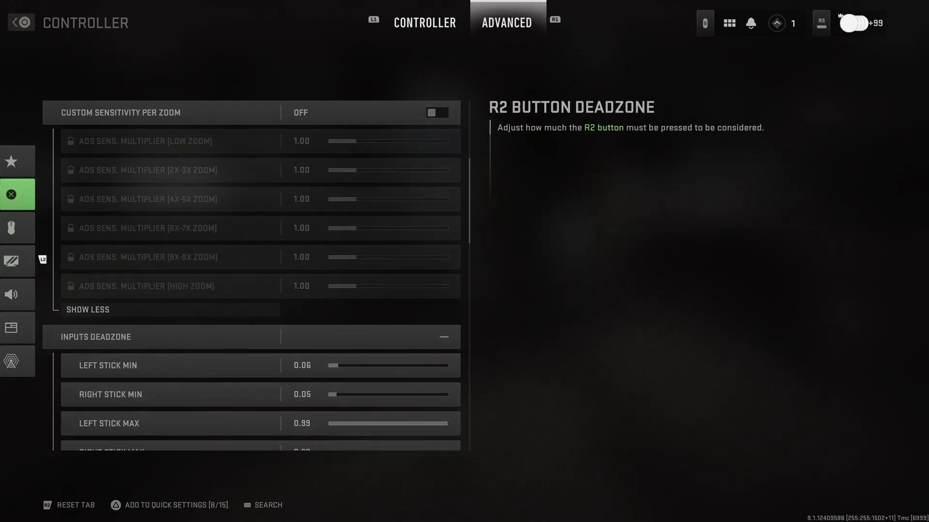
pyautogui.press('Down')
pyautogui.press('Down')
pyautogui.press('Right')
# - Set Film Grain to 0.00 in the Post Processing Effects section
pyautogui.press('Down')
pyautogui.press('Down')
pyautogui.press('Down')
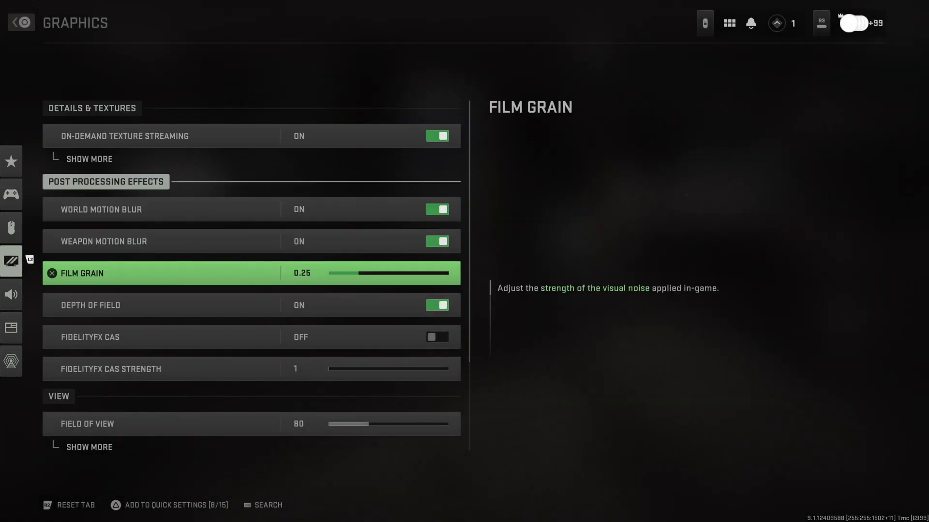
pyautogui.press('Left')
pyautogui.press('Left')
pyautogui.press('Left')
pyautogui.press('Left')
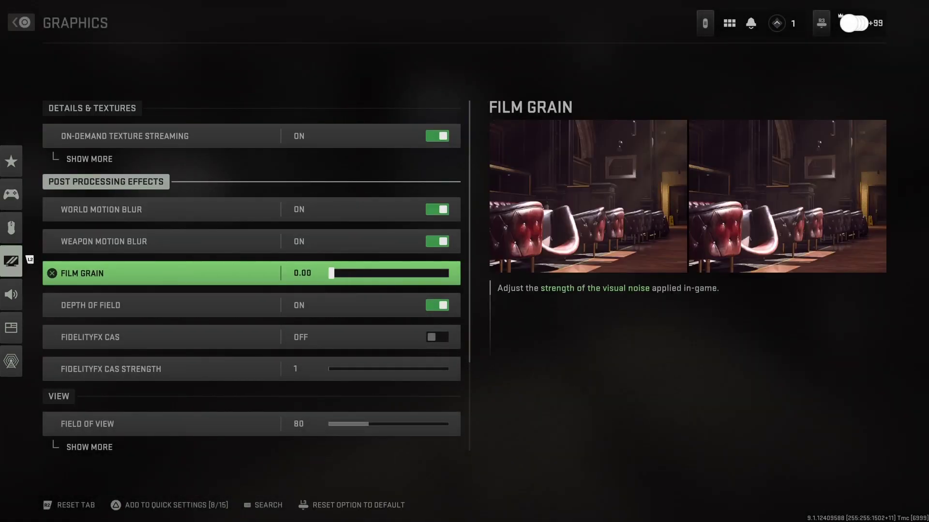
# - Turn off Weapon Motion Blur and World Motion Blur
pyautogui.press('Up')
pyautogui.press('Left')
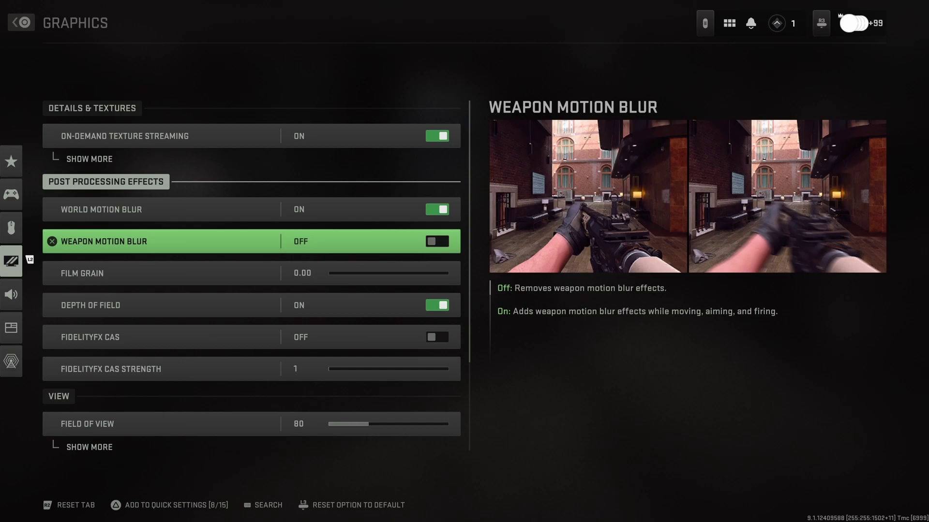
pyautogui.press('Up')
pyautogui.press('Left')
# - Turn off Depth of Field in the Post Processing Effects section
pyautogui.press('Down')
pyautogui.press('Down')
pyautogui.press('Down')
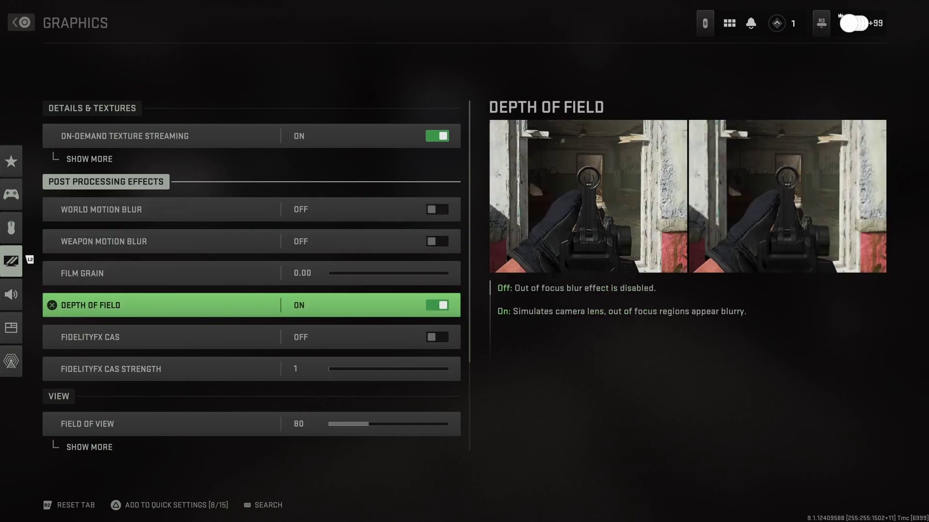
pyautogui.press('Left')
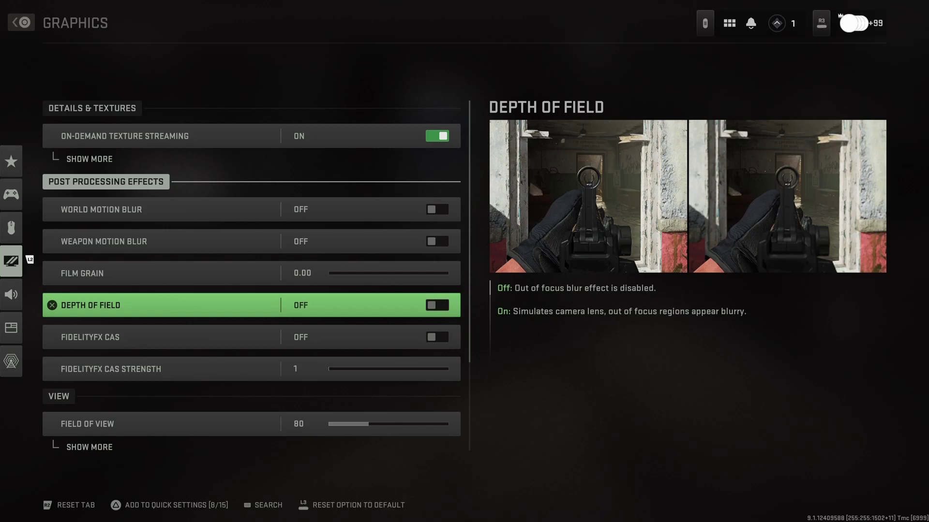
# - Set Field of View to 120 in the View section
pyautogui.press('Down')
pyautogui.press('Down')
pyautogui.press('Down')
pyautogui.press('Down')
pyautogui.press('Up')
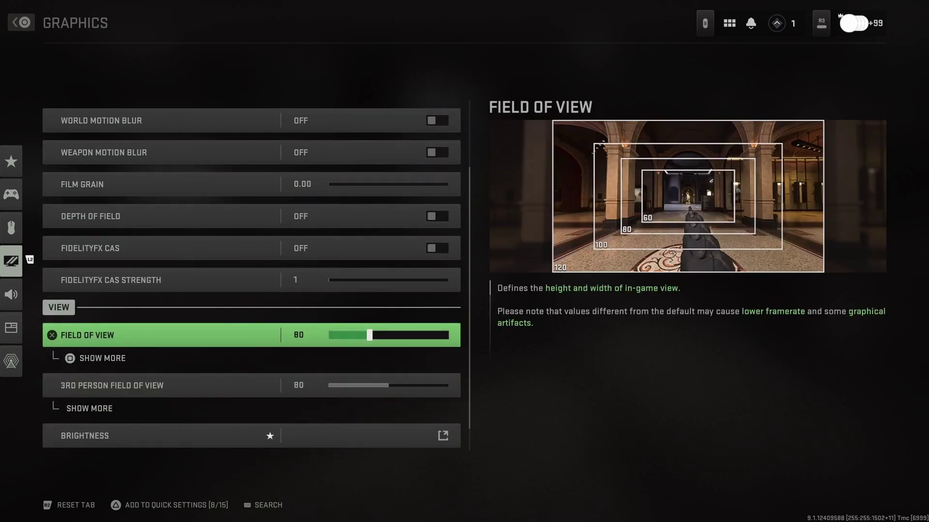
pyautogui.press('Right')
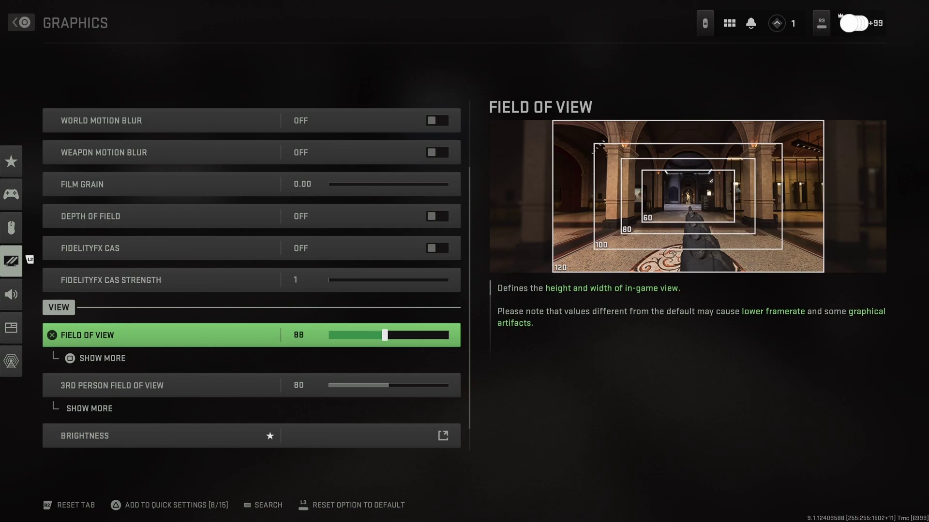
pyautogui.press('Right')
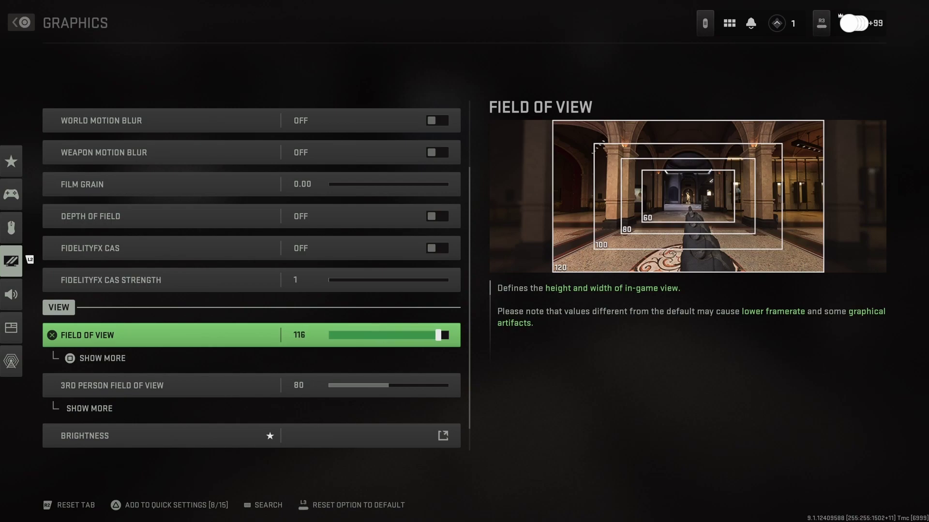
# - Check the Brightness adjustment and open the Safe Area adjustment in the View section
pyautogui.press('Down')
pyautogui.press('Down')
pyautogui.press('Down')
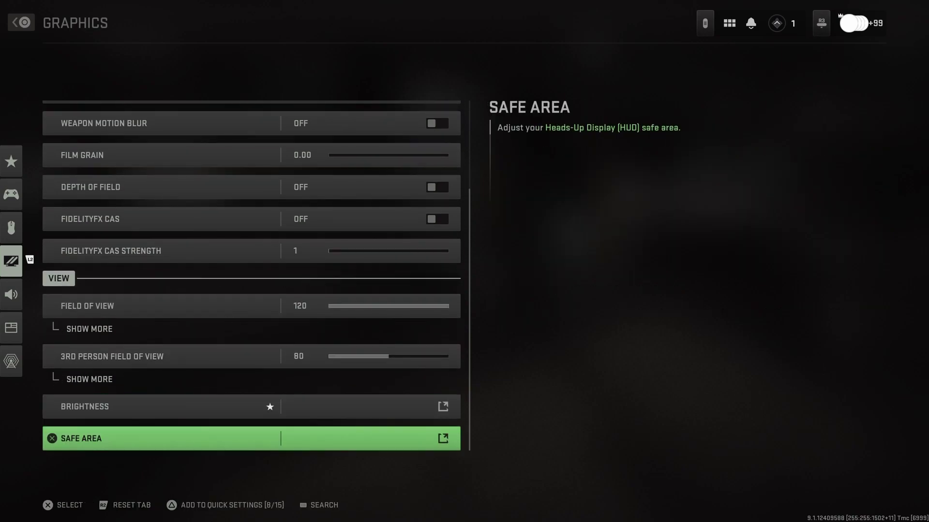
pyautogui.press('Up')
pyautogui.press('Return')
pyautogui.press('Escape')
pyautogui.press('Down')
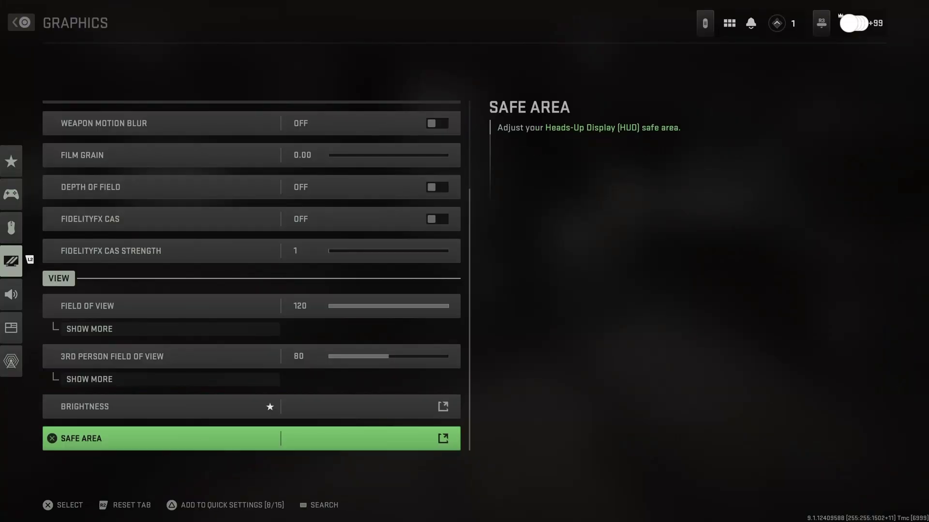
pyautogui.press('Return')
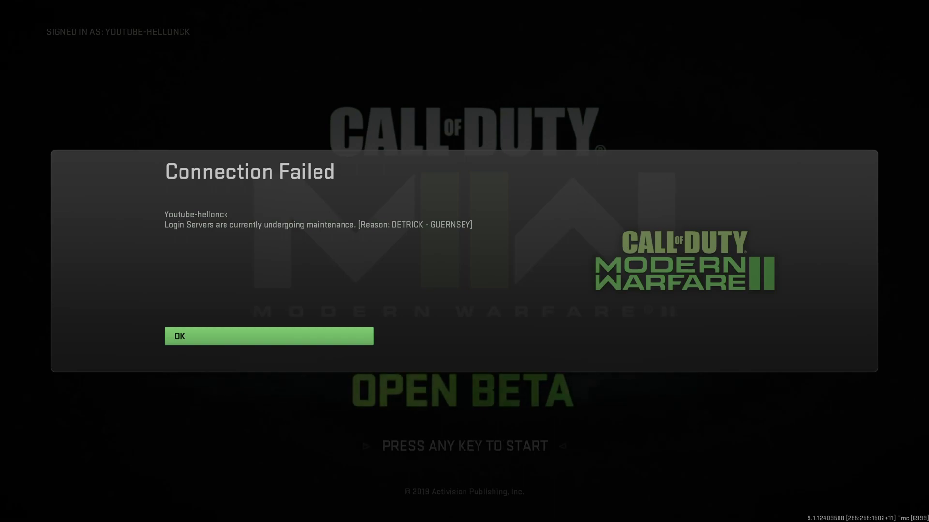
# - Return to the settings launcher, dismiss the launcher introduction and open the Audio settings
pyautogui.press('Escape')
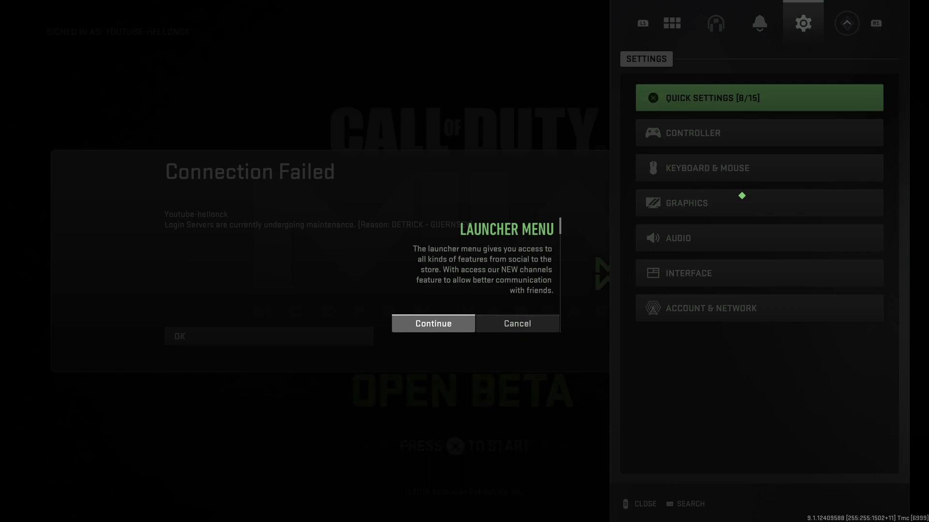
pyautogui.press('Return')
pyautogui.press('Down')
pyautogui.press('Down')
pyautogui.press('Down')
pyautogui.press('Down')
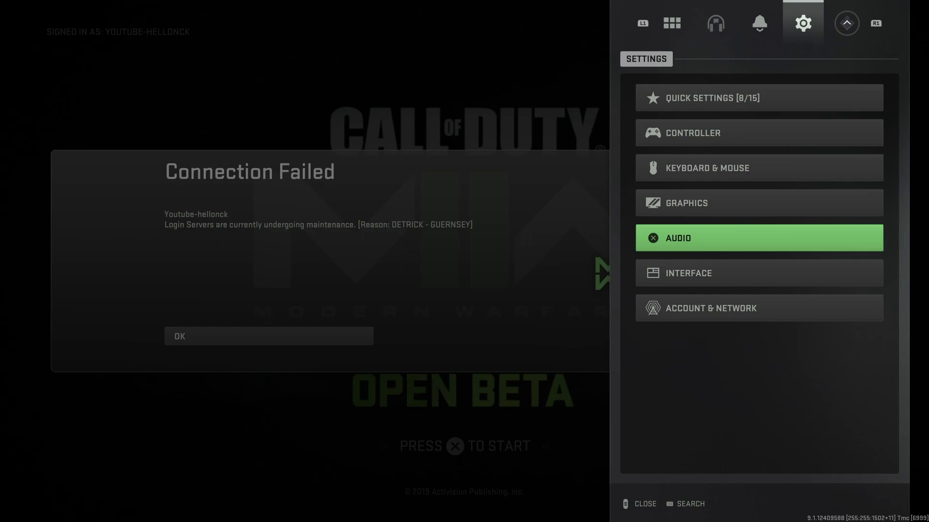
pyautogui.press('Down')
pyautogui.press('Up')
pyautogui.press('Up')
pyautogui.press('Down')
pyautogui.press('Down')
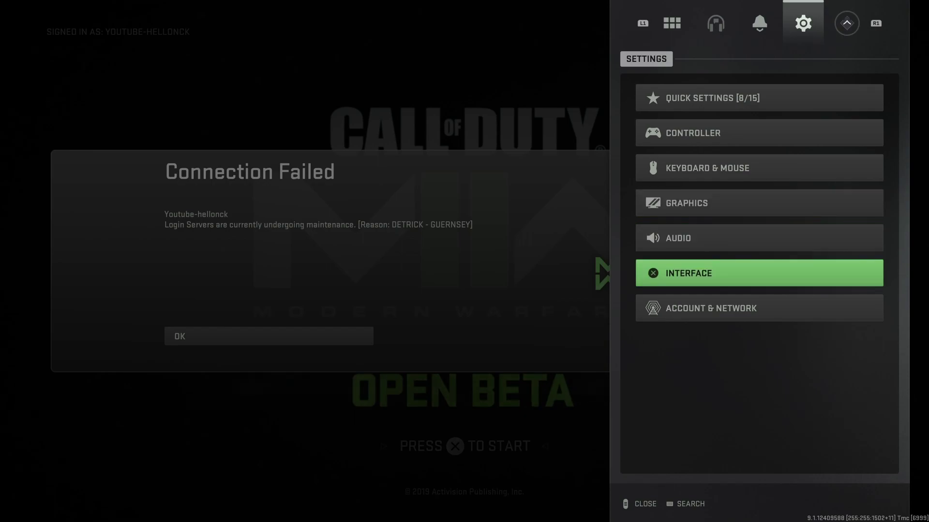
pyautogui.press('Down')
pyautogui.press('Up')
pyautogui.press('Up')
pyautogui.press('Return')
# - Look through the Audio settings, covering the audio test, subtitles, voice chat and microphone options
pyautogui.press('Down')
pyautogui.press('Down')
pyautogui.press('Down')
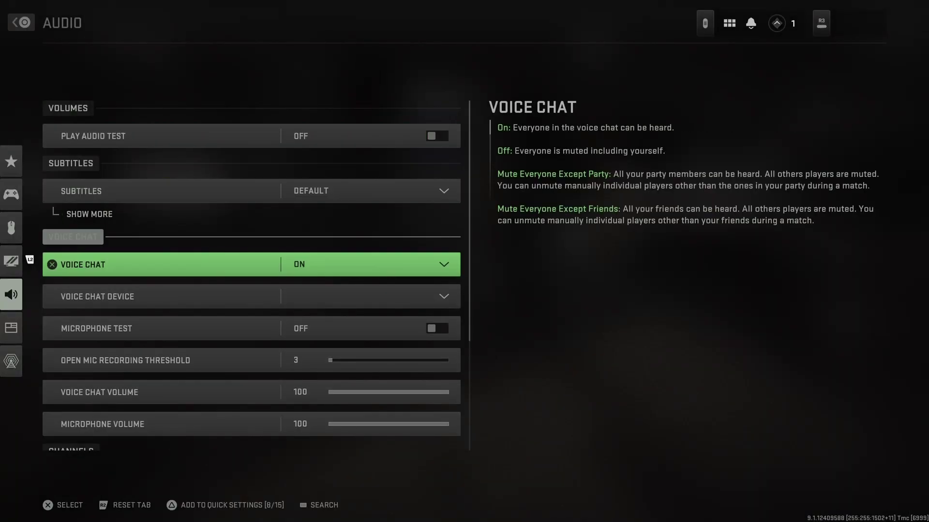
pyautogui.press('Down')
pyautogui.press('Down')
pyautogui.press('Up')
pyautogui.press('Down')
pyautogui.press('Up')
pyautogui.press('Up')
pyautogui.press('Up')
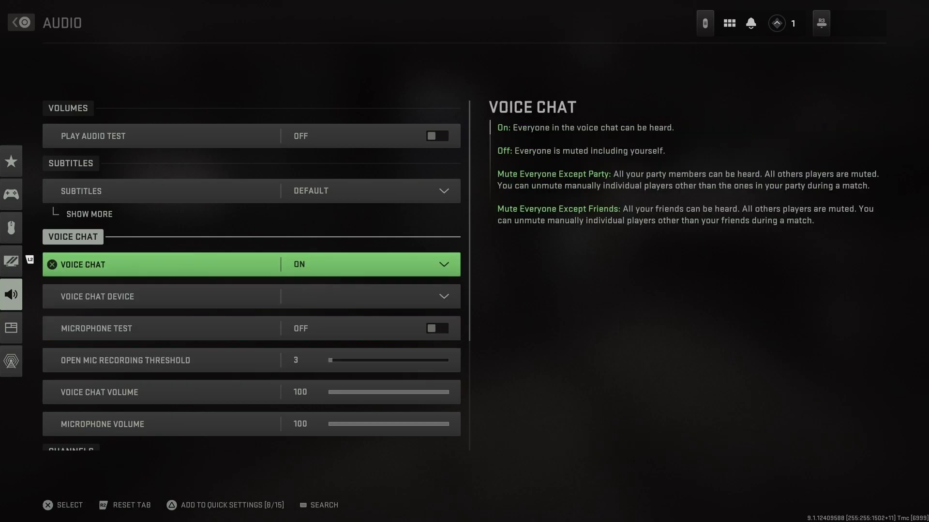
pyautogui.press('Up')
pyautogui.press('Up')
pyautogui.press('Up')
pyautogui.press('Down')
pyautogui.press('Down')
pyautogui.press('Down')
pyautogui.press('Down')
pyautogui.press('Down')
pyautogui.press('Down')
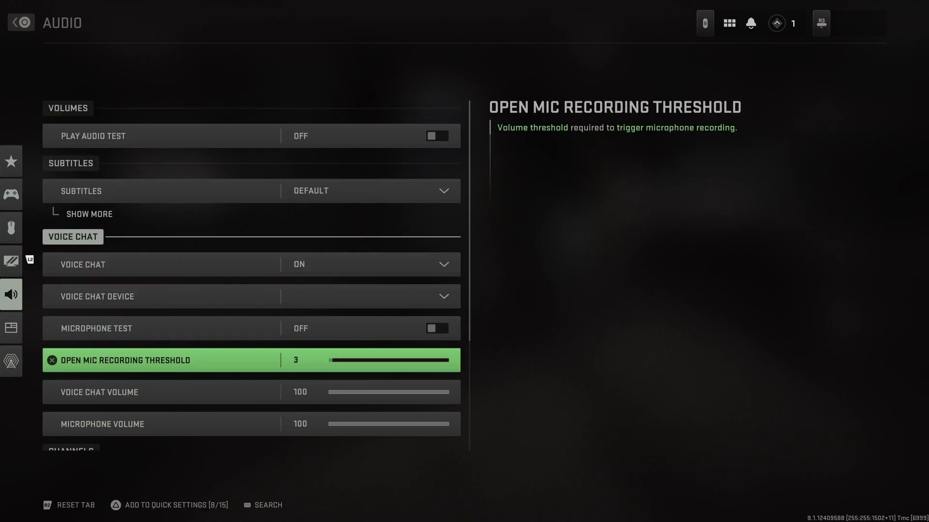
pyautogui.press('Down')
pyautogui.press('Down')
pyautogui.press('Down')
pyautogui.press('Down')
pyautogui.press('Down')
pyautogui.press('Up')
pyautogui.press('Up')
pyautogui.press('Up')
pyautogui.press('Up')
pyautogui.press('Up')
pyautogui.press('Up')
pyautogui.press('Up')
pyautogui.press('Up')
pyautogui.press('Up')
pyautogui.press('Up')
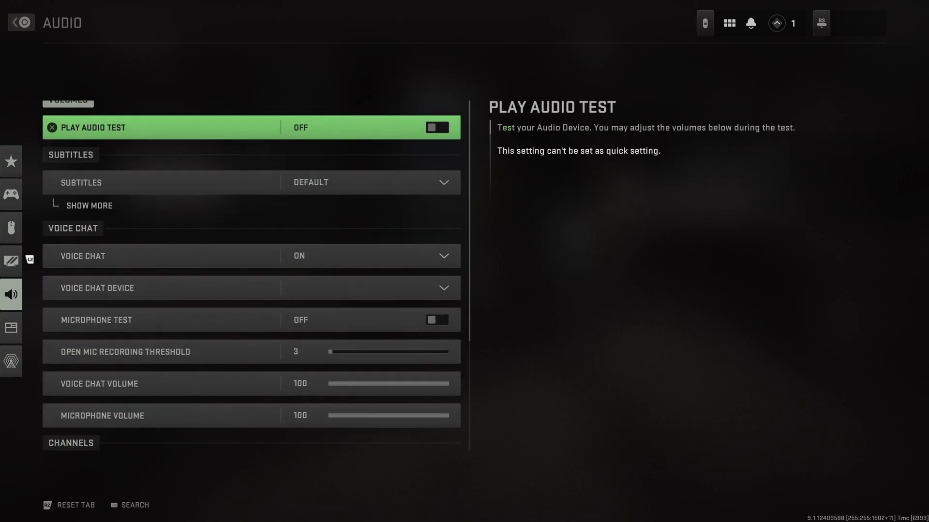
# - Switch from the Audio settings to the Interface settings
pyautogui.press('Down')
pyautogui.press('Left')
pyautogui.press('Down')
pyautogui.press('Return')
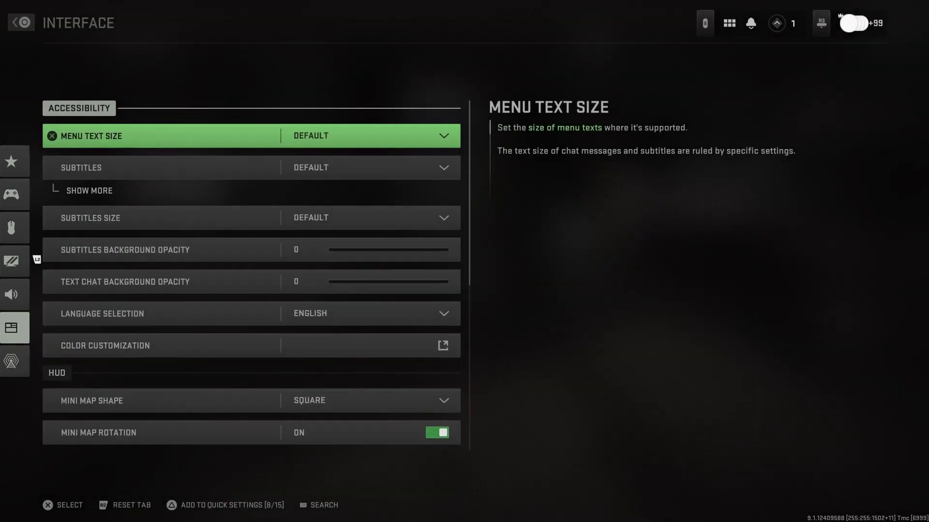
# - Look through the Interface settings, from the Accessibility and HUD options through to the Telemetry section
pyautogui.press('Down')
pyautogui.press('Down')
pyautogui.press('Down')
pyautogui.press('Down')
pyautogui.press('Down')
pyautogui.press('Down')
pyautogui.press('Down')
pyautogui.press('Down')
pyautogui.press('Down')
pyautogui.press('Down')
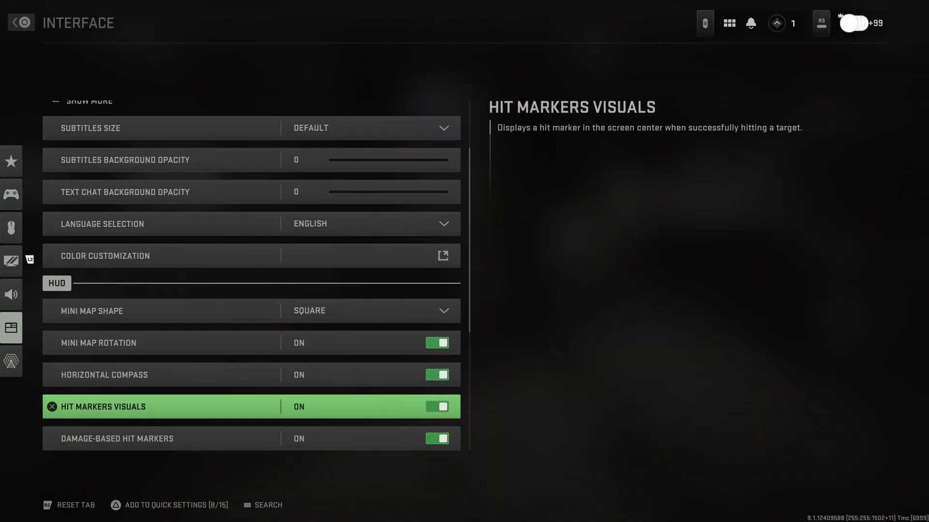
pyautogui.press('Down')
pyautogui.press('Up')
pyautogui.press('Up')
pyautogui.press('Up')
pyautogui.press('Up')
pyautogui.press('Down')
pyautogui.press('Down')
pyautogui.press('Down')
pyautogui.press('Down')
pyautogui.press('Down')
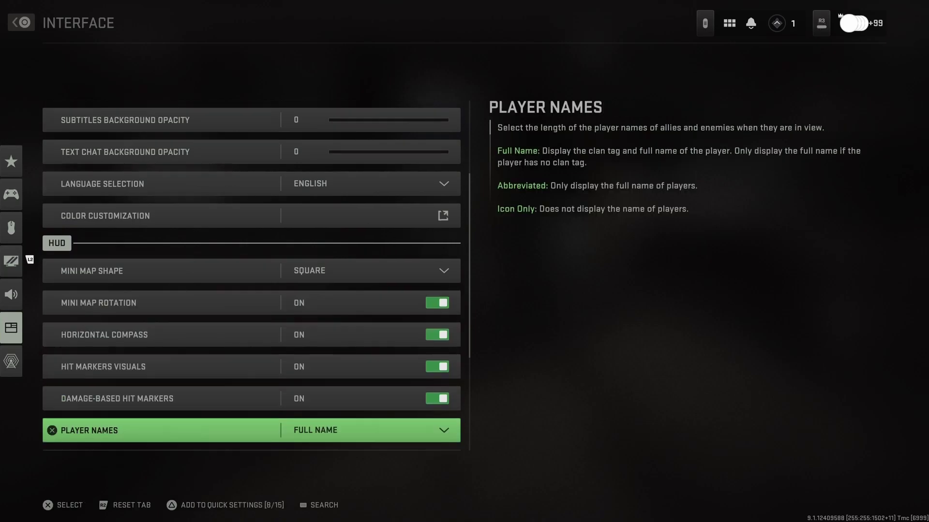
pyautogui.press('Down')
pyautogui.press('Down')
pyautogui.press('Up')
pyautogui.press('Up')
pyautogui.press('Down')
pyautogui.press('Down')
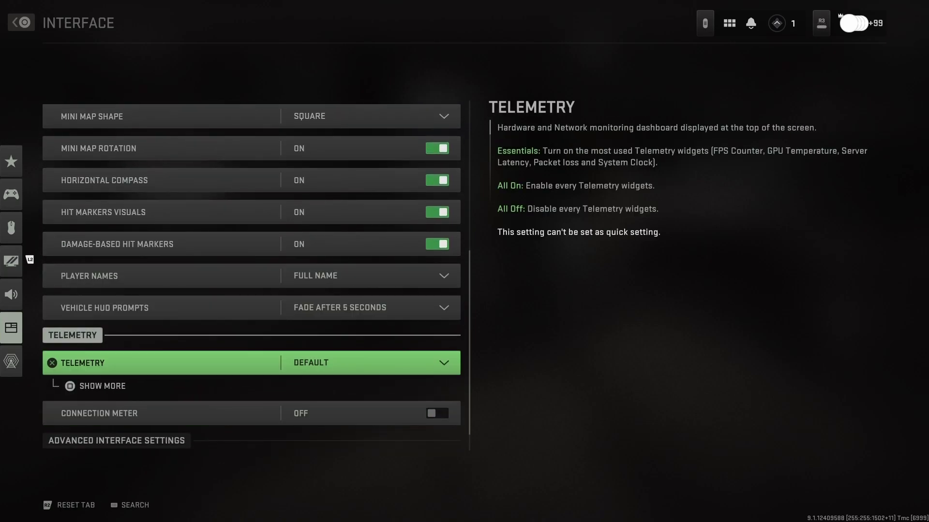
# - Turn on the Connection Meter in the Telemetry section
pyautogui.press('Down')
pyautogui.press('Down')
pyautogui.press('Up')
pyautogui.press('Up')
pyautogui.press('Down')
pyautogui.press('Return')
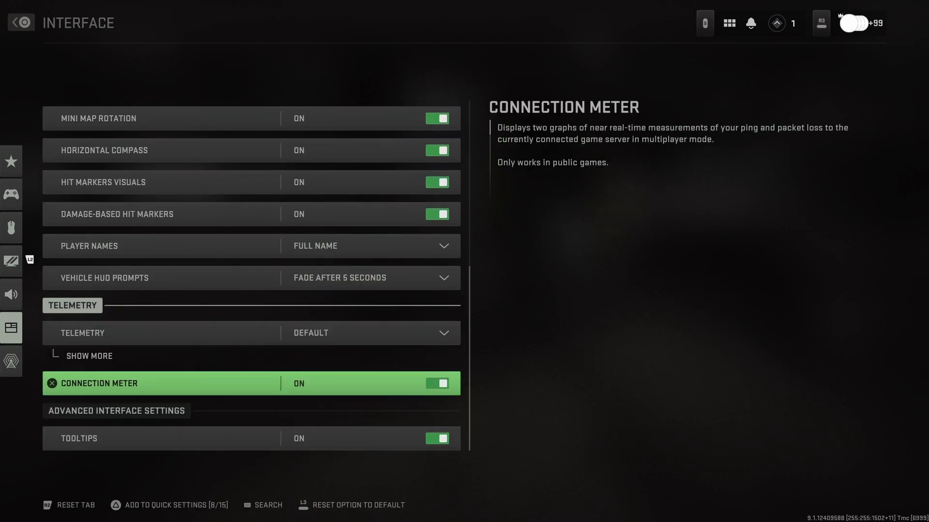
# - Check the remaining Interface options and return to the settings categories to select Controller
pyautogui.press('Down')
pyautogui.press('Down')
pyautogui.press('Up')
pyautogui.press('Up')
pyautogui.press('Up')
pyautogui.press('Left')
pyautogui.press('Down')
pyautogui.press('Up')
pyautogui.press('Up')
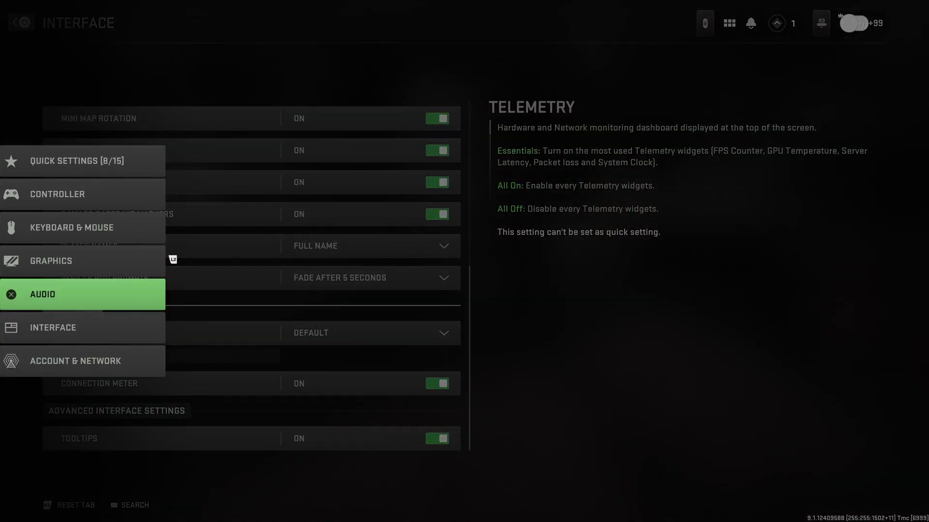
pyautogui.press('Up')
pyautogui.press('Up')
pyautogui.press('Up')
pyautogui.press('Up')
pyautogui.press('Down')
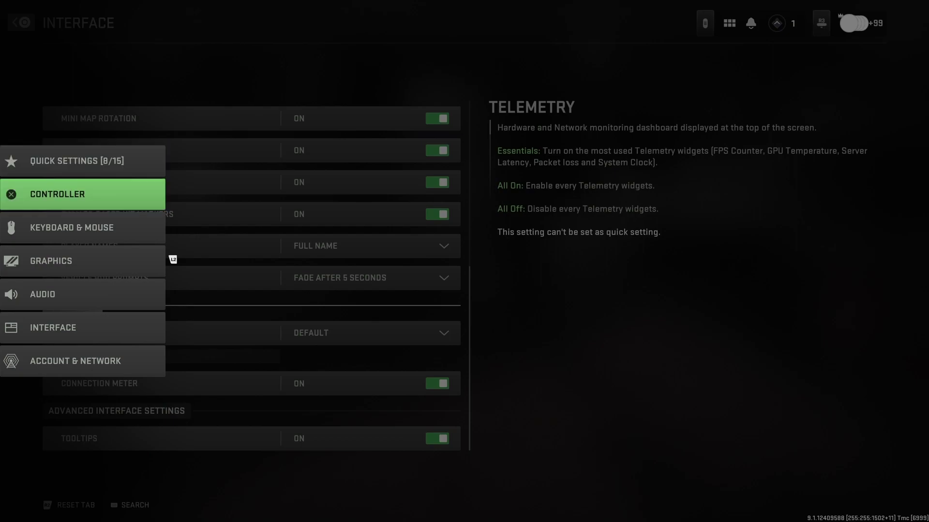